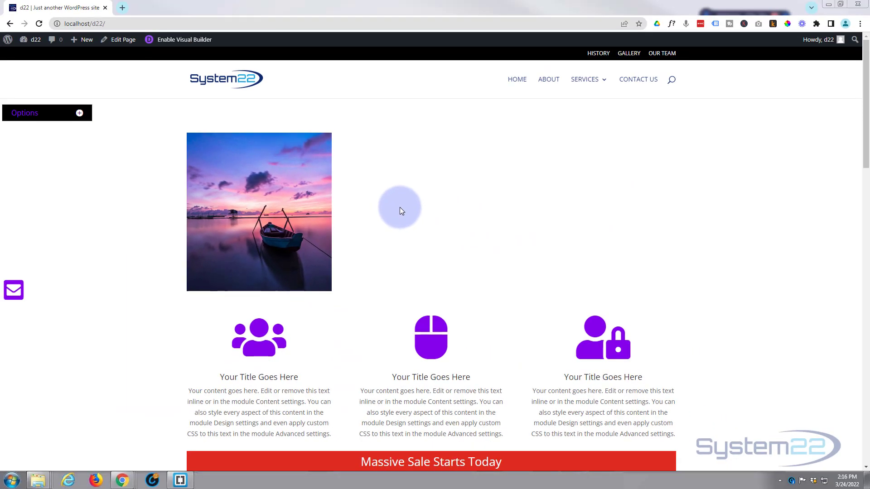
Enable the Visual Builder and insert a Call To Action module in the empty third column of the row with the boat image.
click(180, 39)
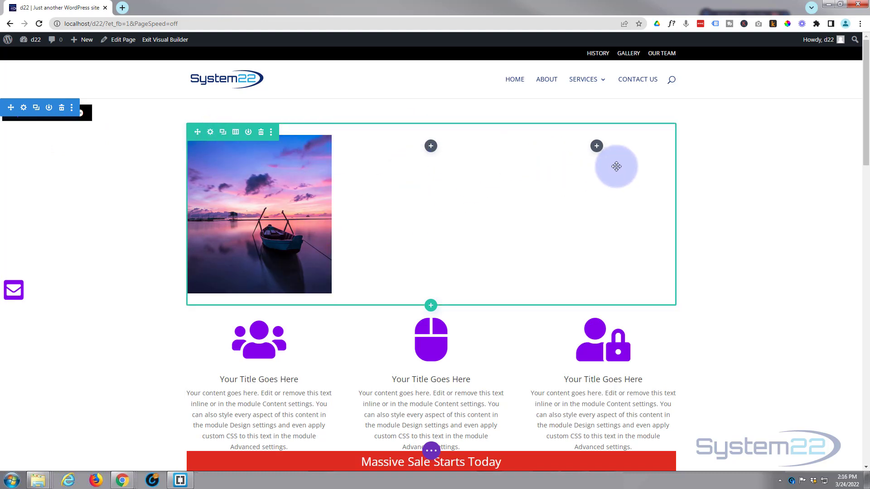
click(597, 147)
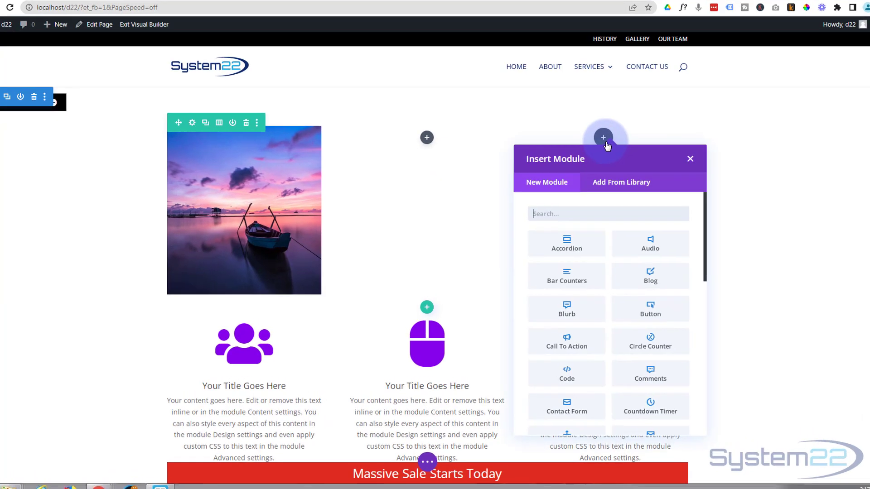
scroll(651, 270, down, 10)
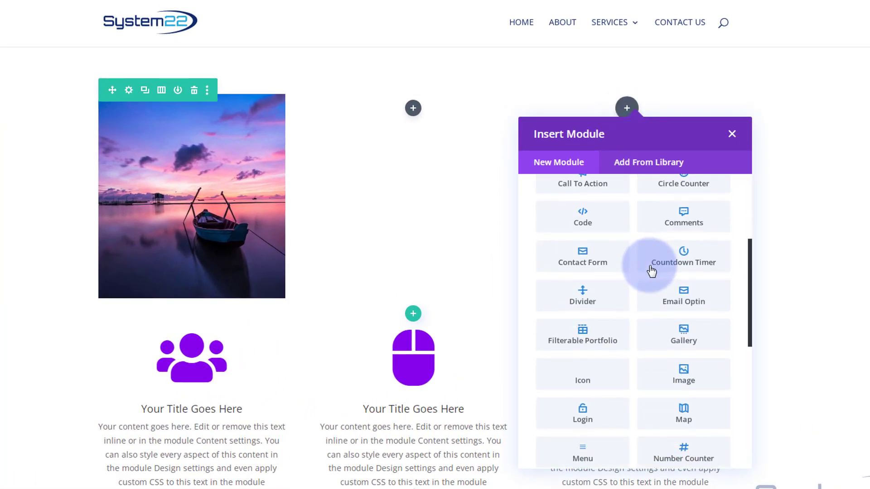
scroll(660, 310, up, 5)
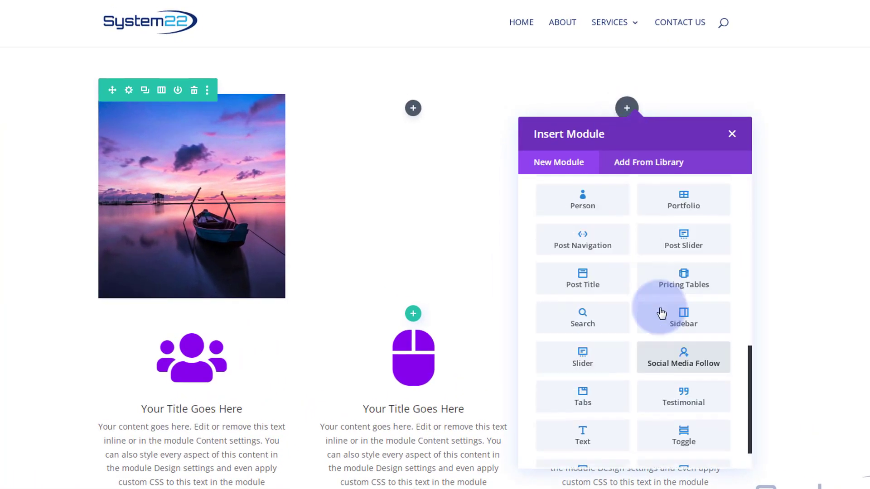
scroll(661, 311, up, 5)
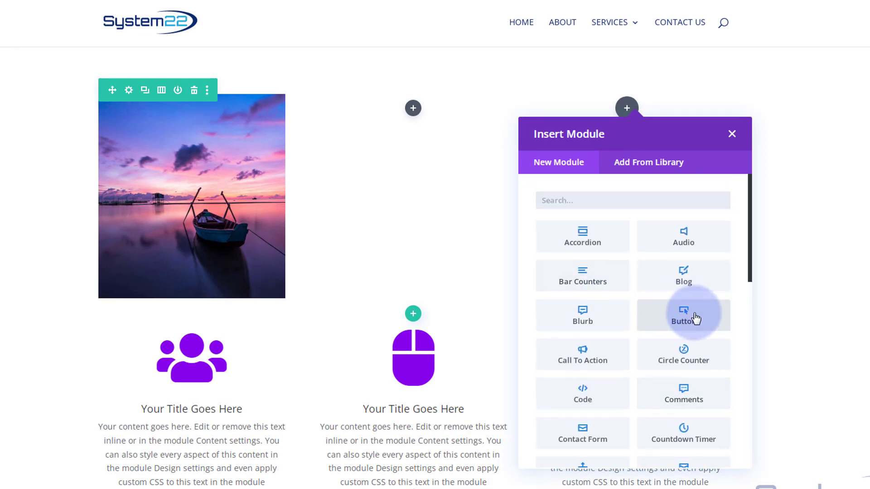
scroll(629, 298, down, 1)
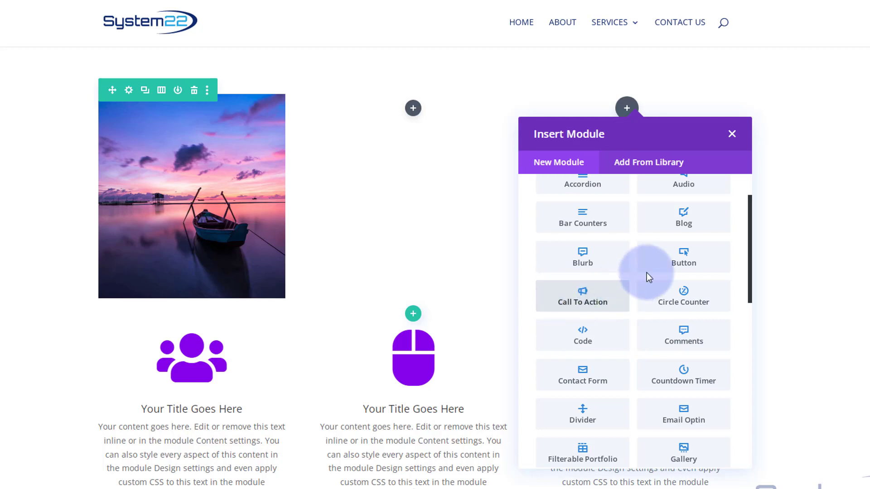
click(606, 300)
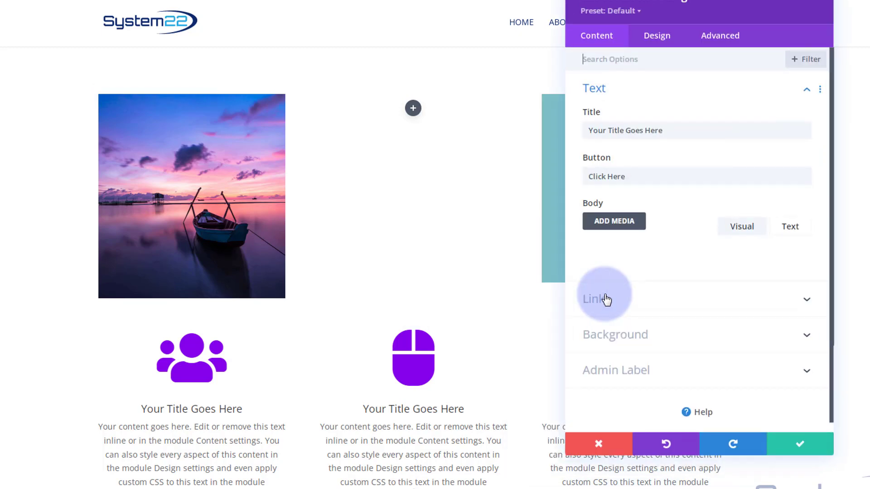
Clear the placeholder title and body text of the Call To Action module.
drag(631, 18, 354, 26)
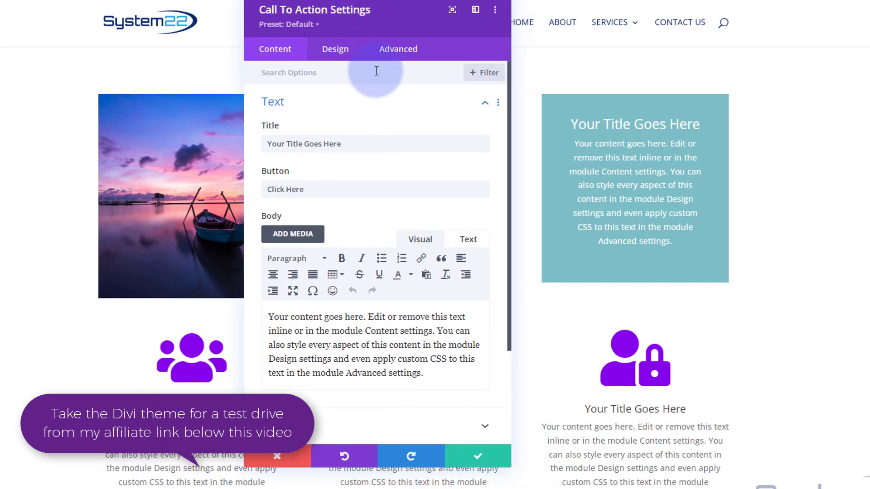
drag(371, 147, 230, 142)
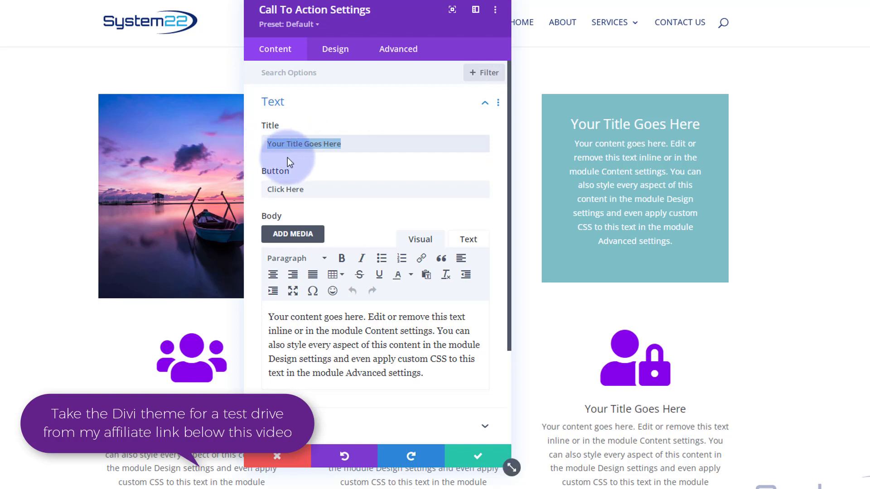
key(BackSpace)
drag(432, 377, 233, 315)
key(BackSpace)
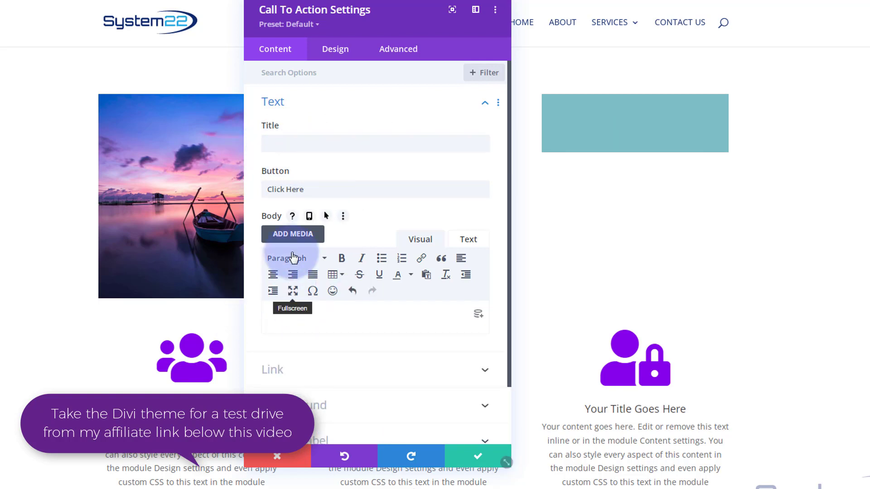
Set the Call To Action's button link URL to "#" and save the module.
click(326, 372)
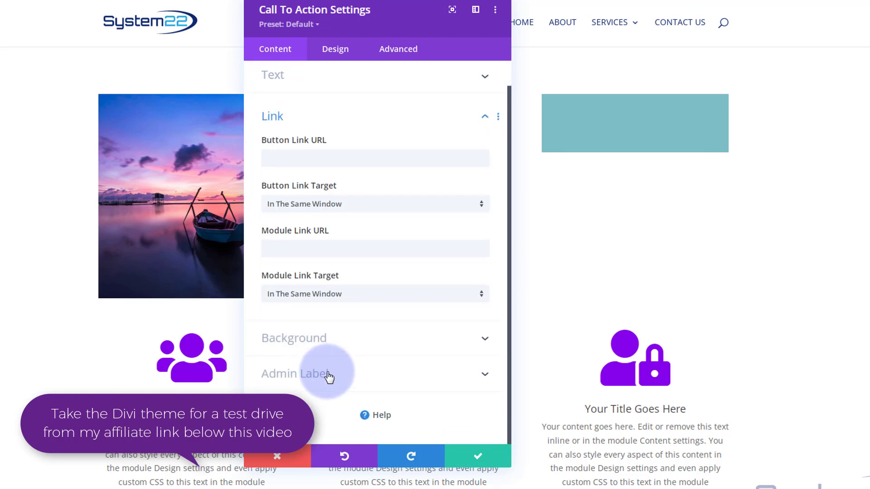
click(273, 162)
text(#)
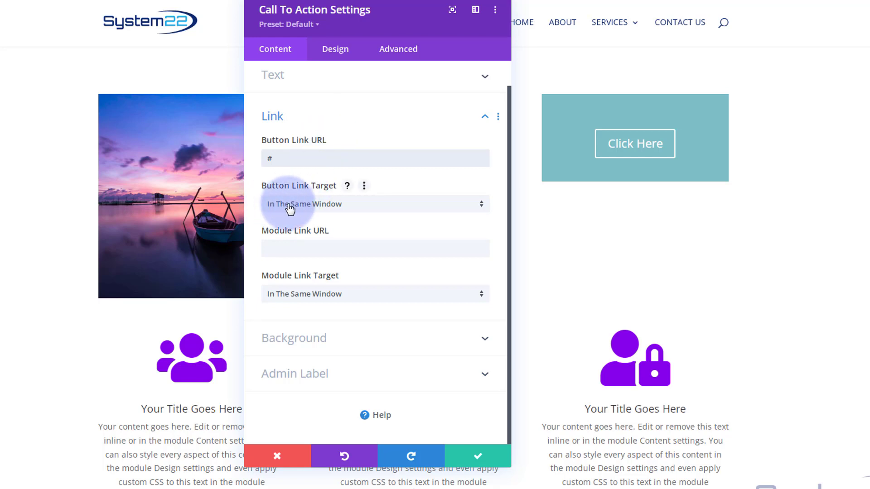
click(363, 207)
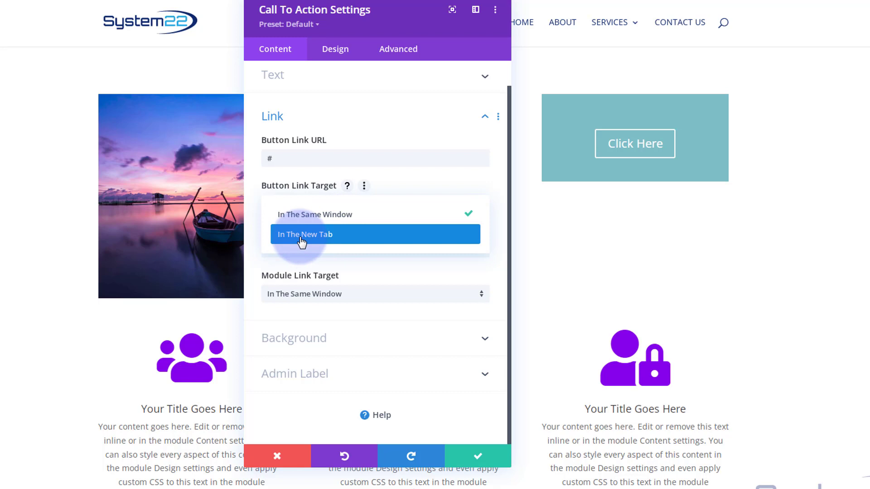
click(255, 205)
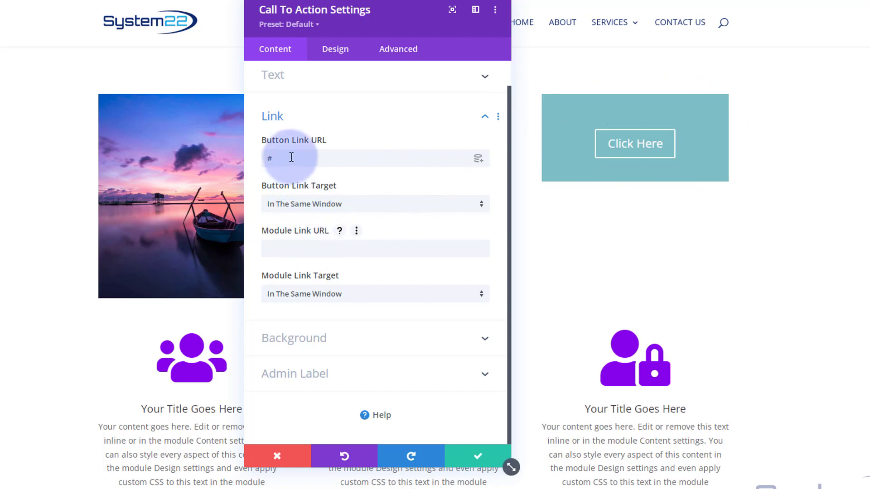
click(299, 249)
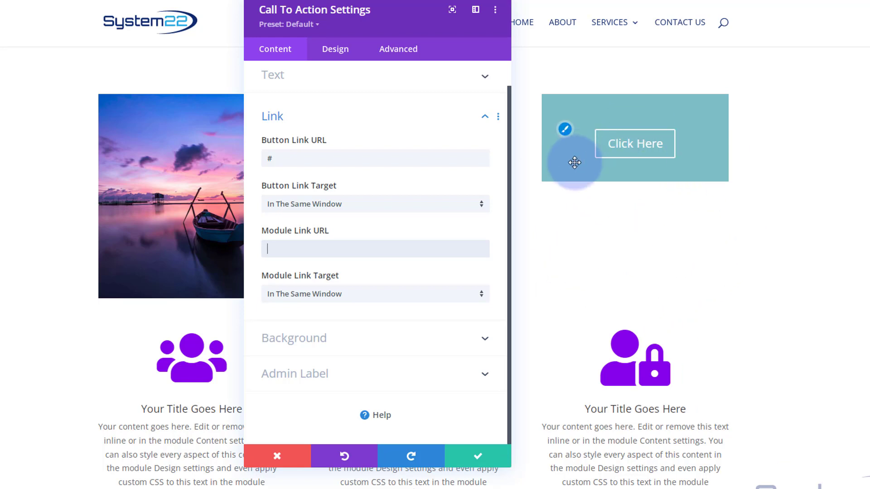
click(485, 456)
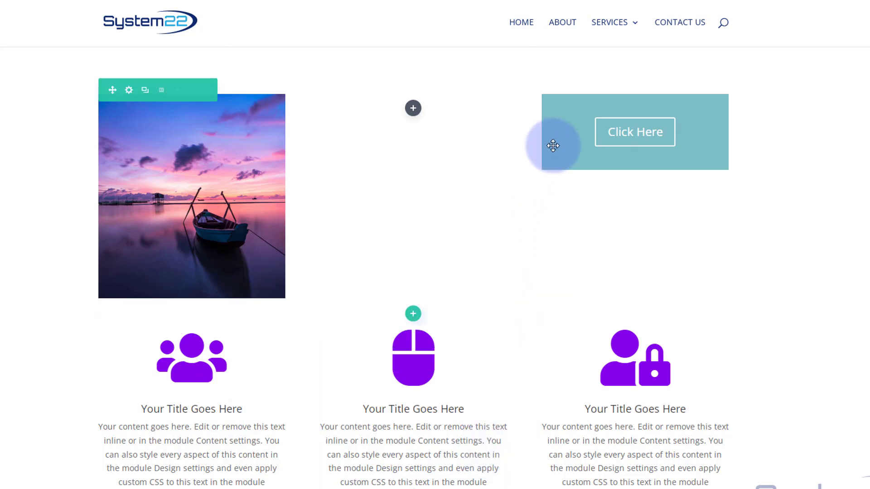
Set the night city skyline image d.jpg from the media library as the background image of the row's third column.
click(129, 90)
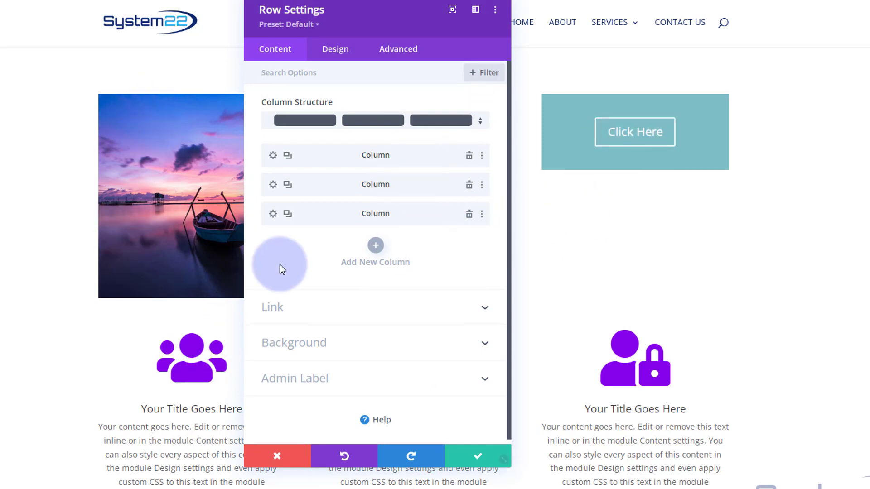
click(274, 214)
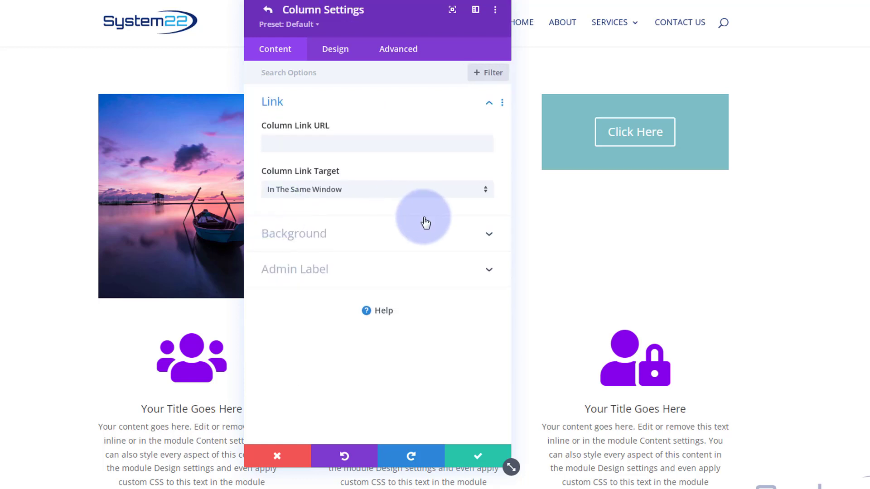
click(412, 238)
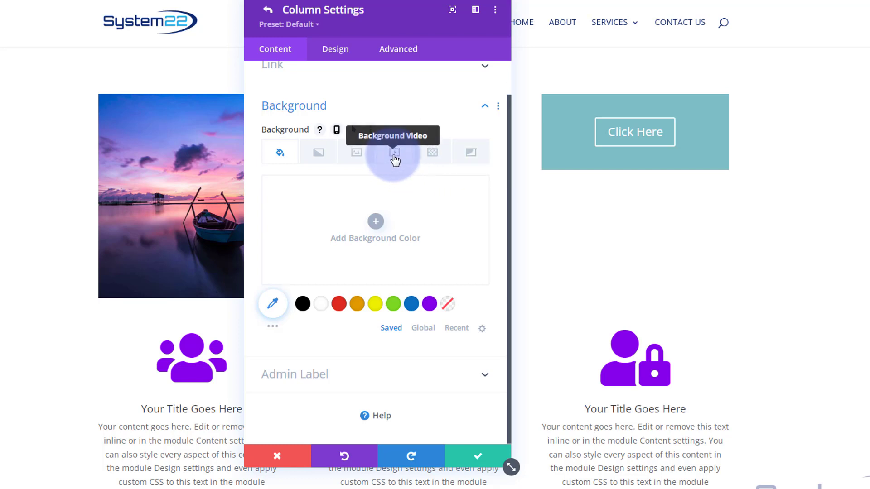
click(356, 154)
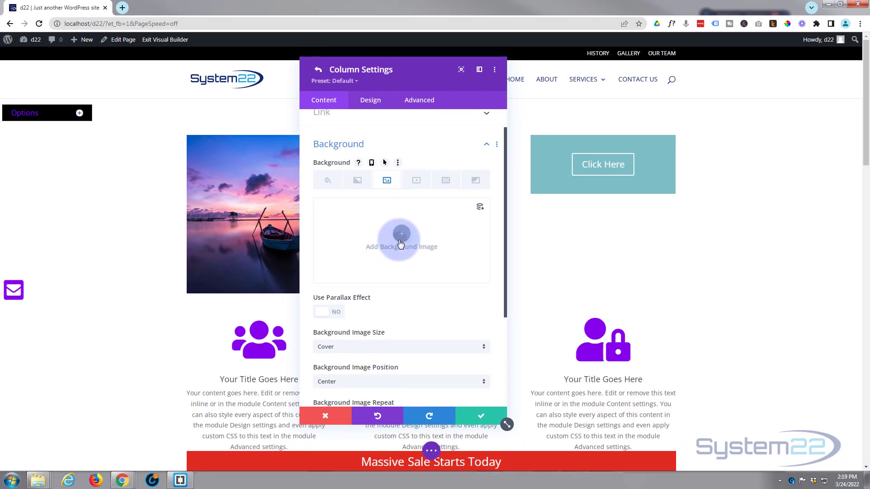
click(401, 244)
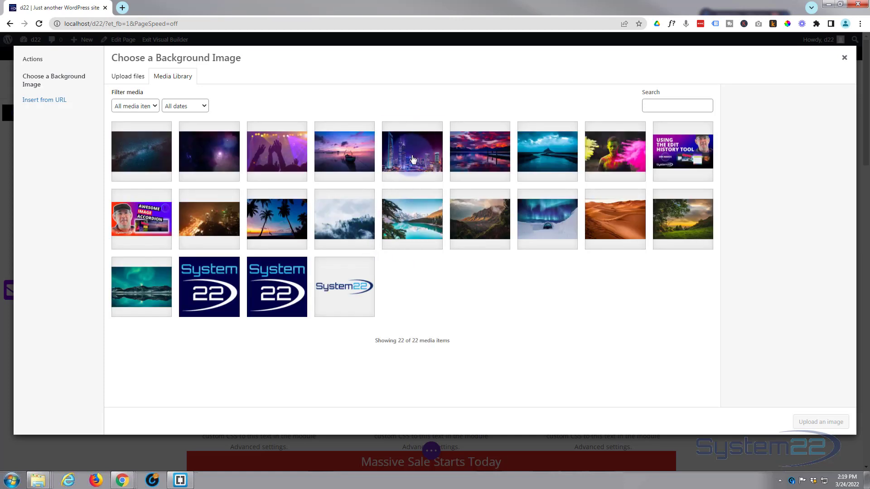
click(413, 159)
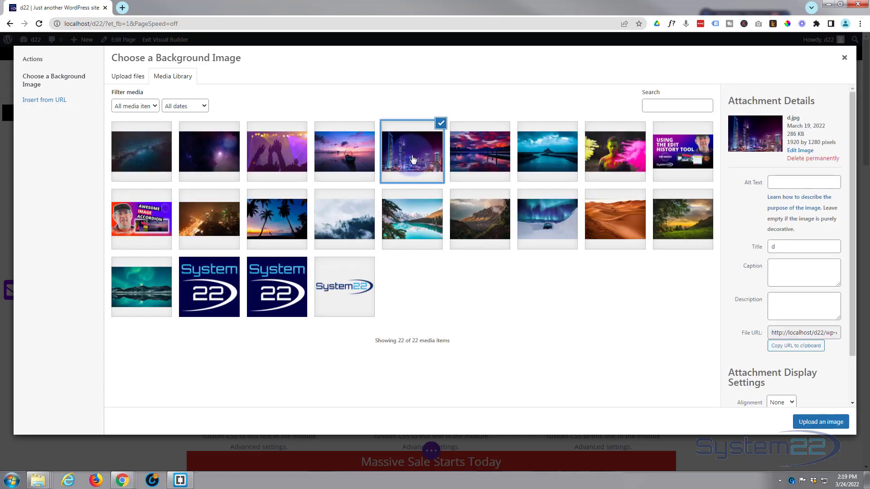
click(832, 425)
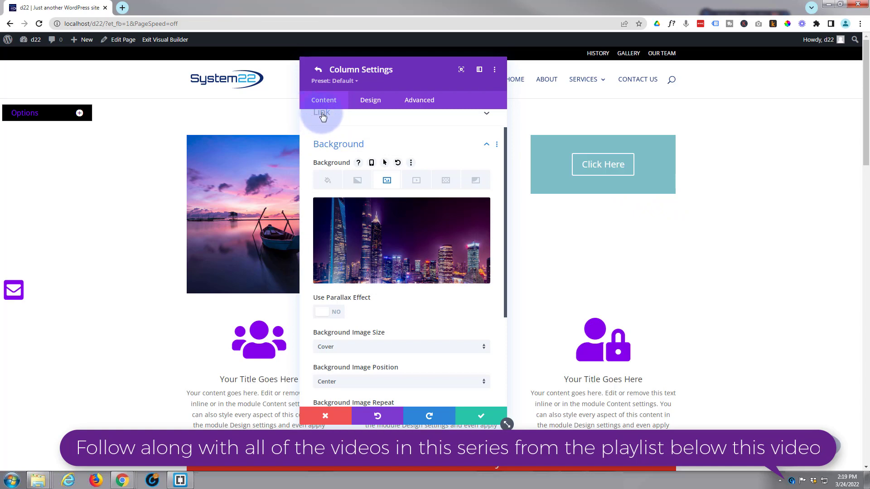
Add the custom CSS "height:350px;" to the third column's main element.
click(419, 101)
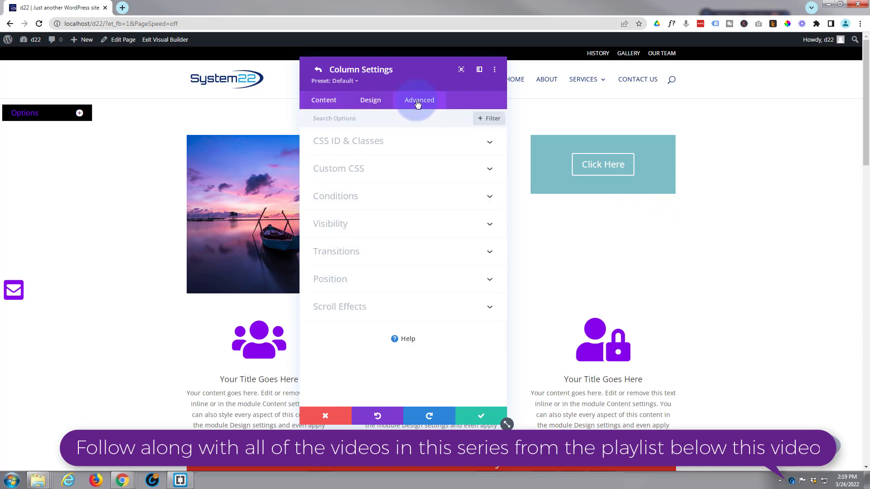
click(408, 168)
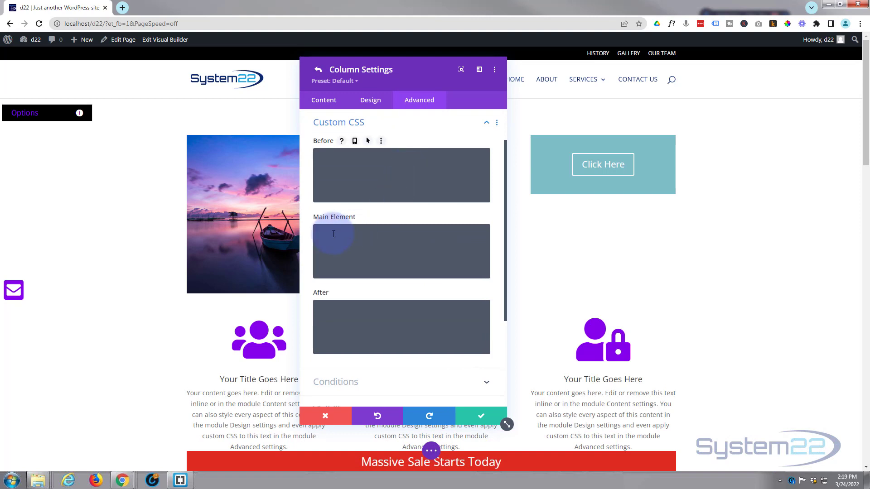
click(333, 233)
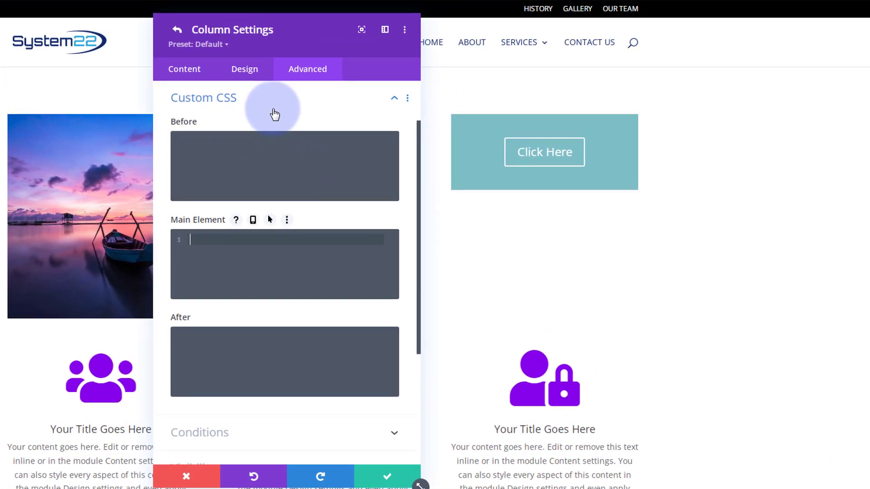
text(heig)
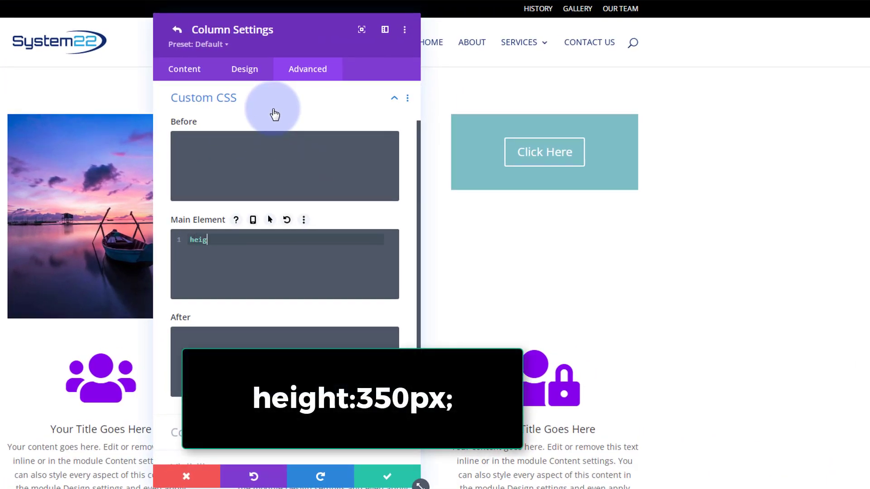
text(ht:350px;)
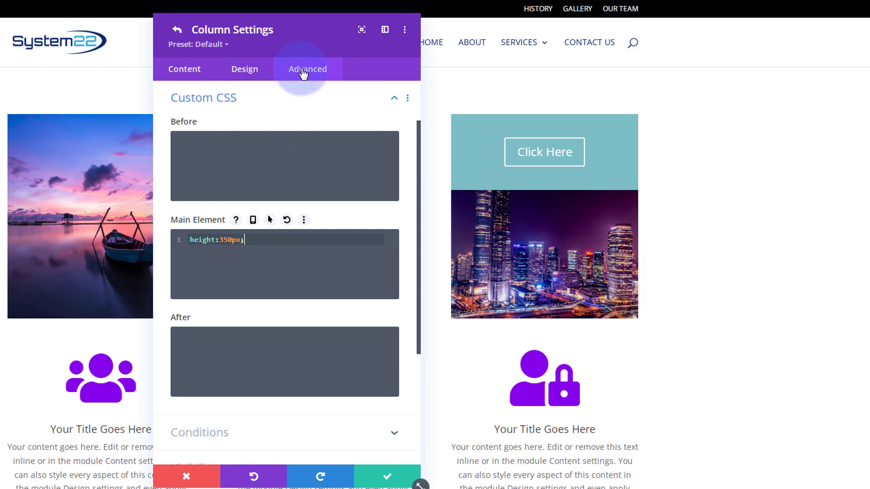
Set the third column's horizontal and vertical overflow to Hidden, and save the column and row settings.
click(216, 102)
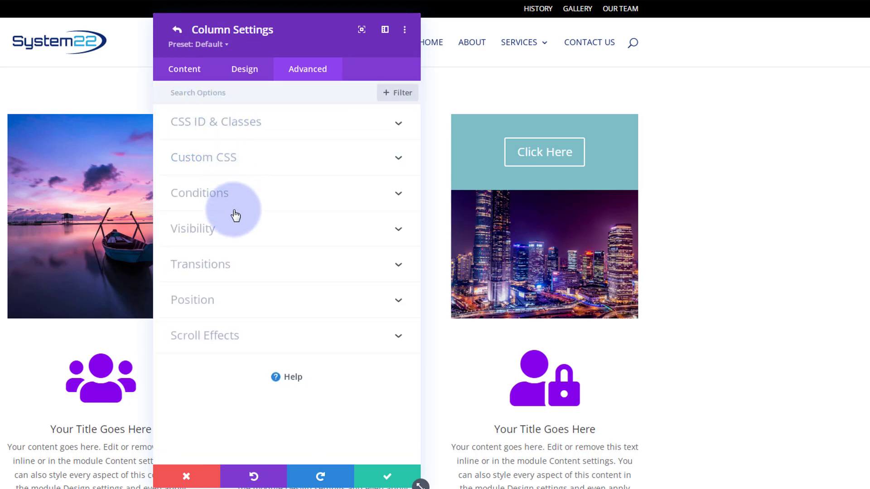
click(242, 234)
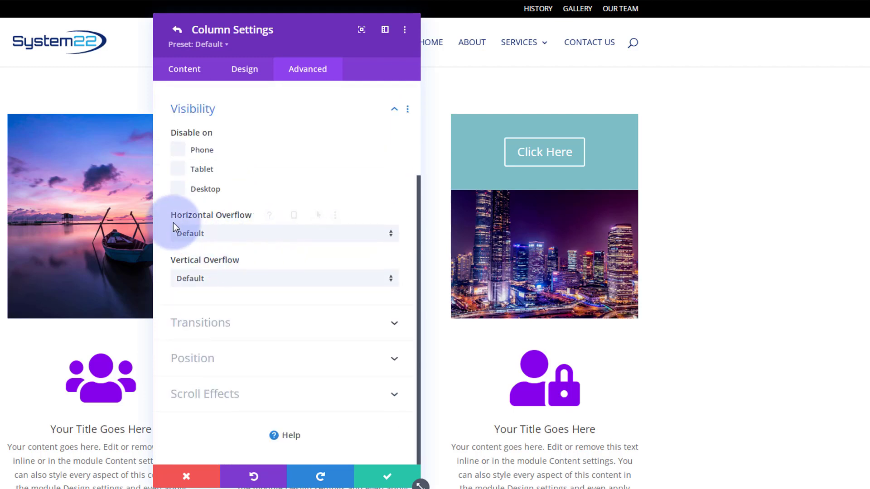
click(233, 238)
click(207, 303)
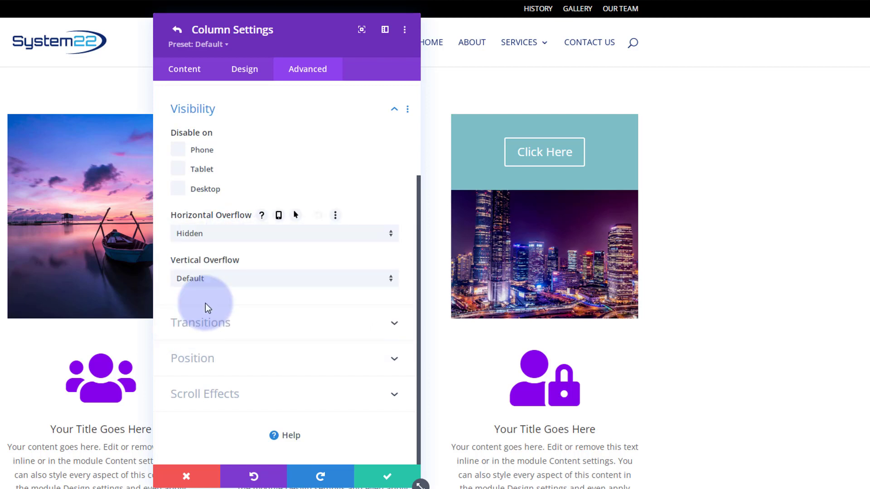
click(223, 283)
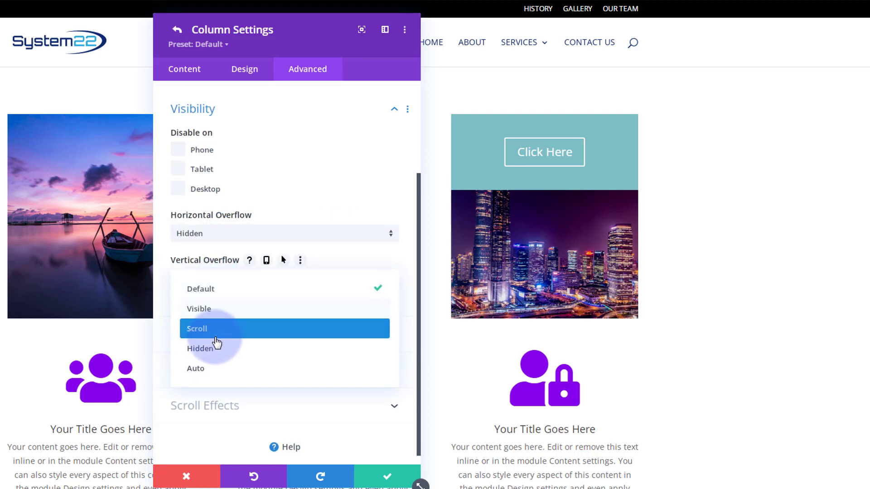
click(216, 349)
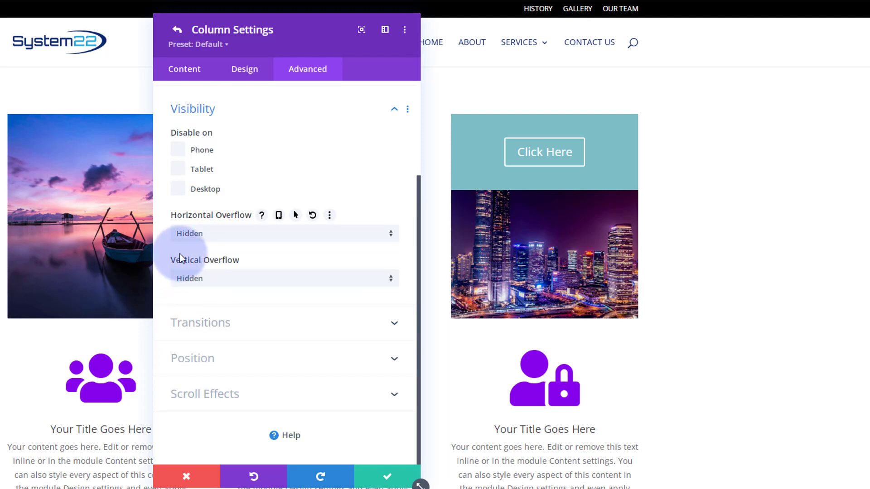
click(374, 480)
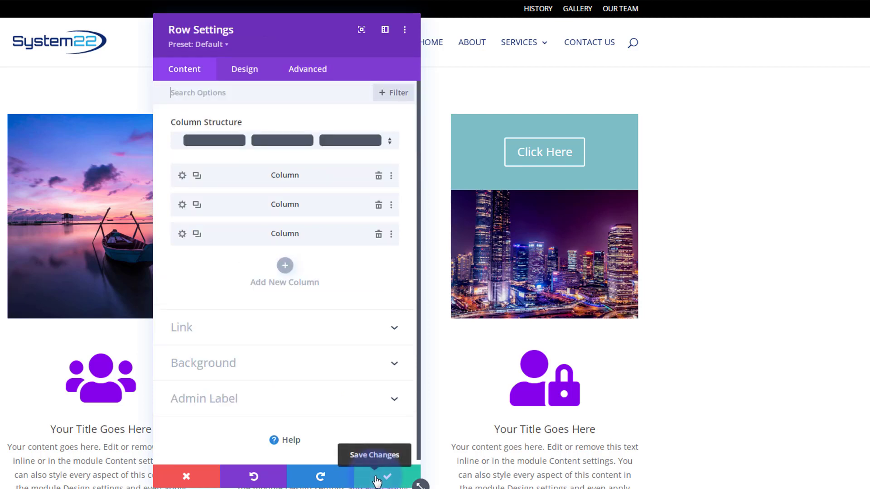
click(376, 479)
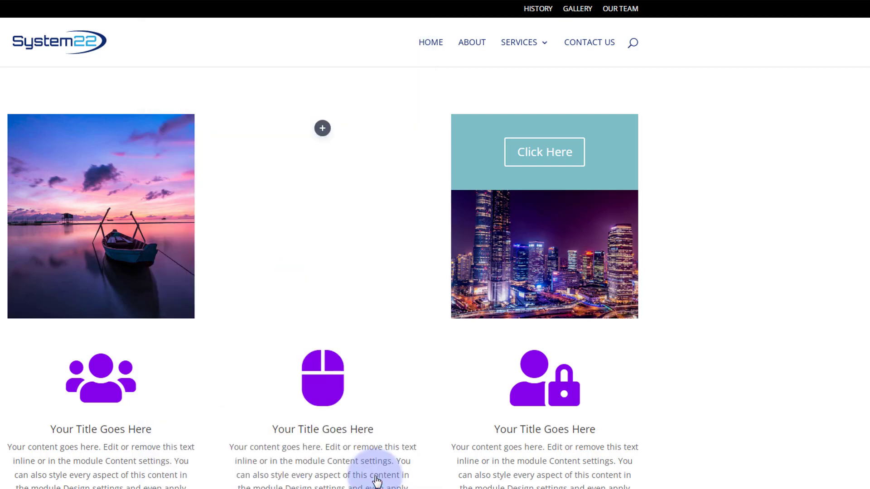
Set the title of the third column's Call To Action module to "To Learn More".
mouse_move(484, 162)
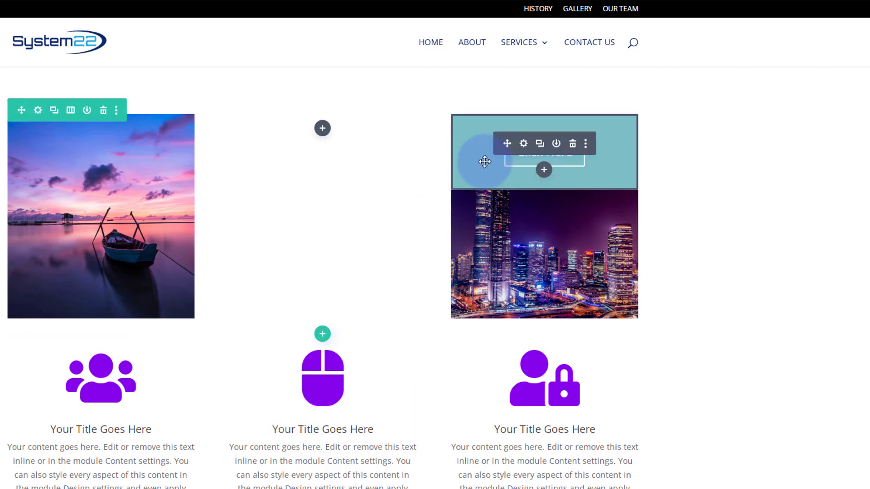
click(523, 144)
click(184, 163)
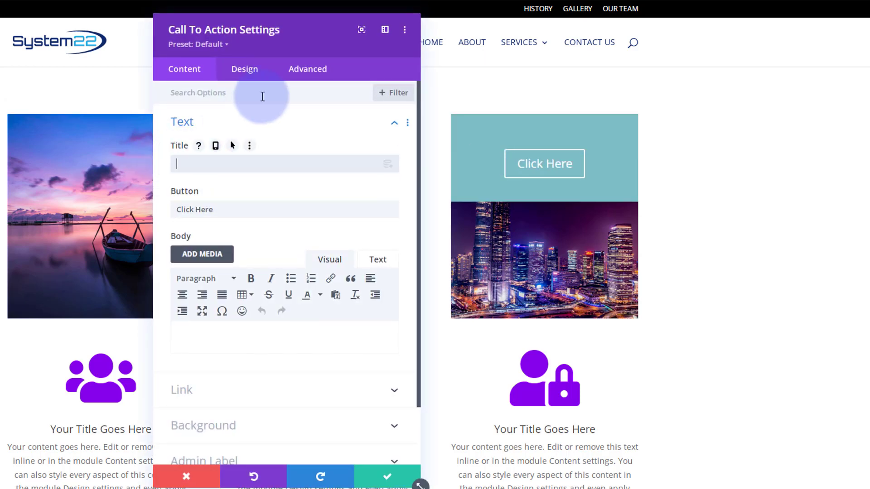
text(To L)
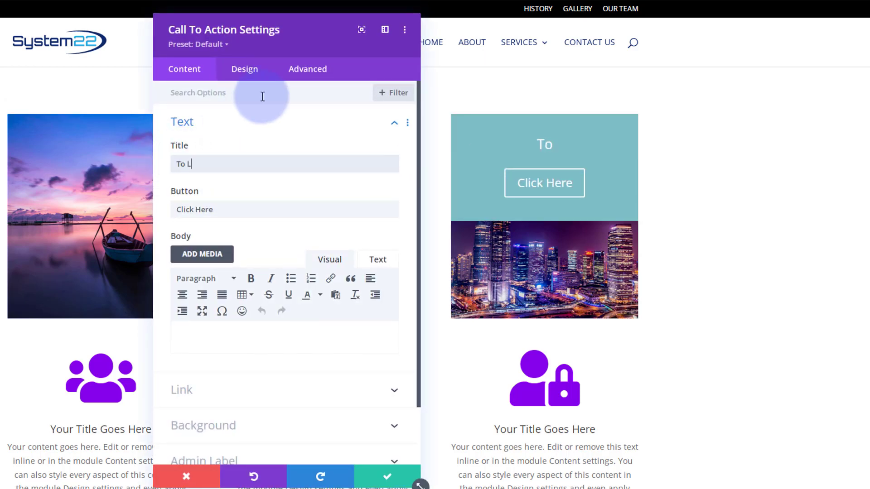
text(earn More)
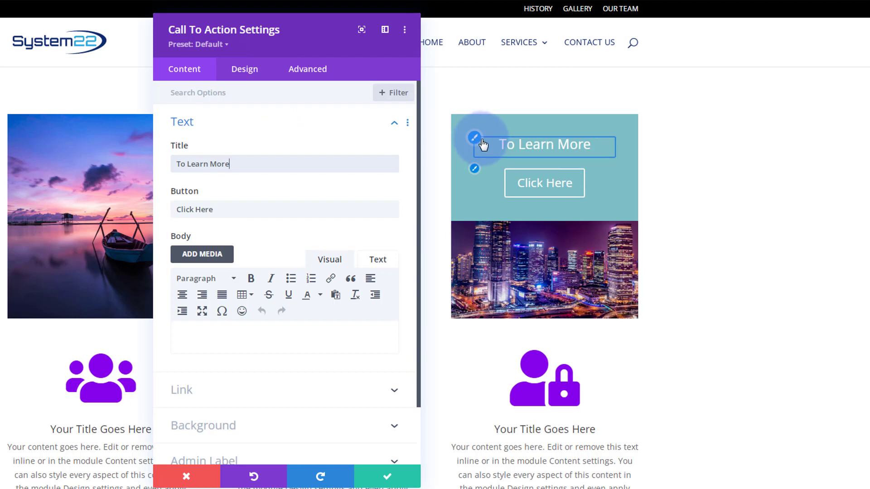
Try the uppercase font style on the Call To Action's title text and switch it back off.
click(474, 144)
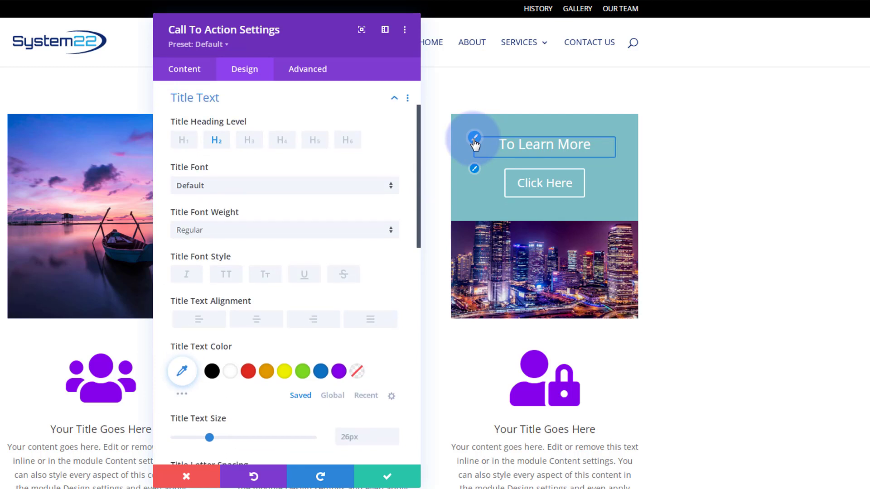
click(225, 274)
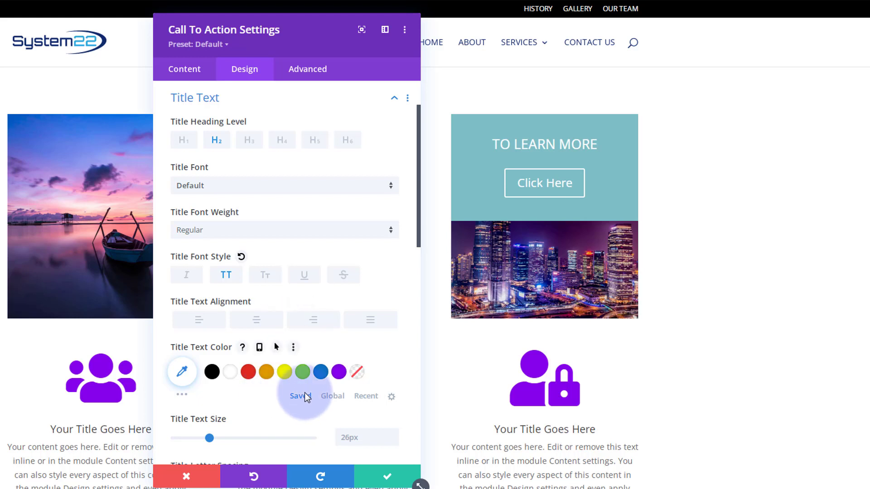
click(224, 278)
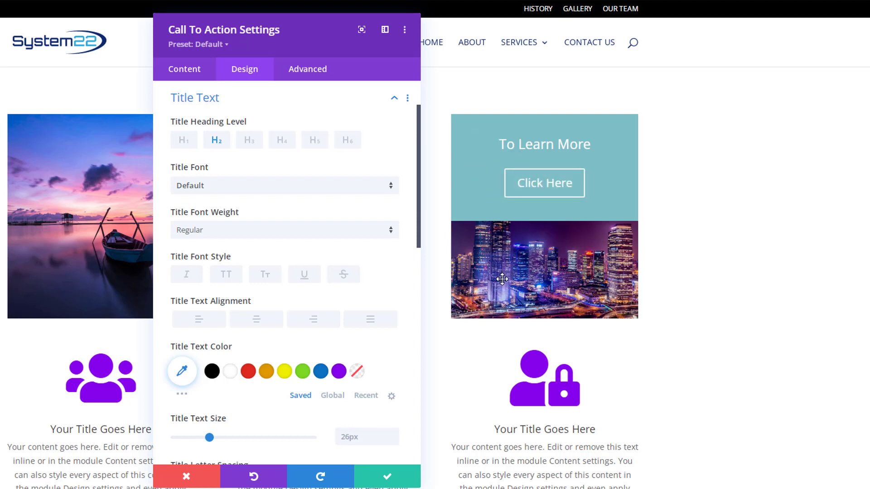
click(248, 145)
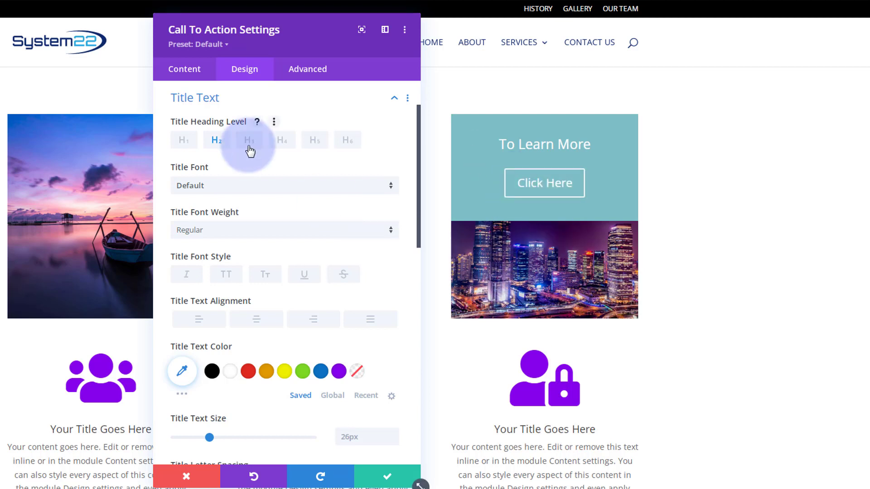
Set the Call To Action module's top padding to 100px and bottom padding to 150px.
click(240, 99)
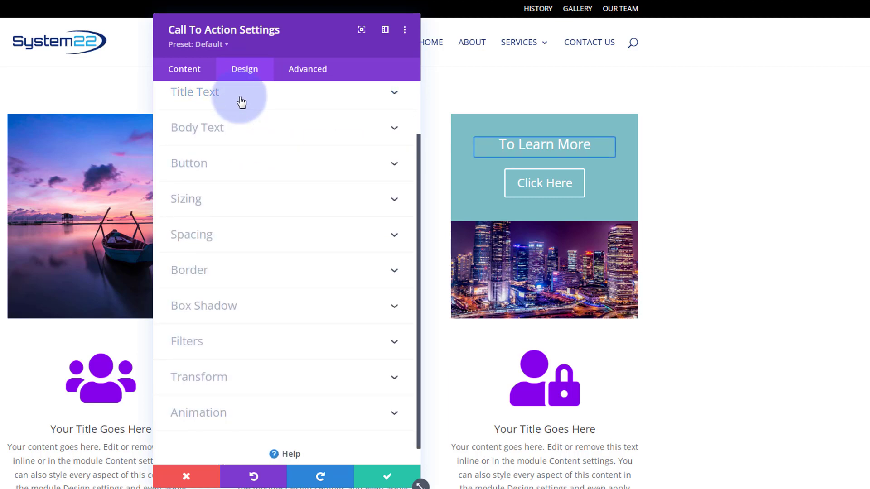
click(268, 235)
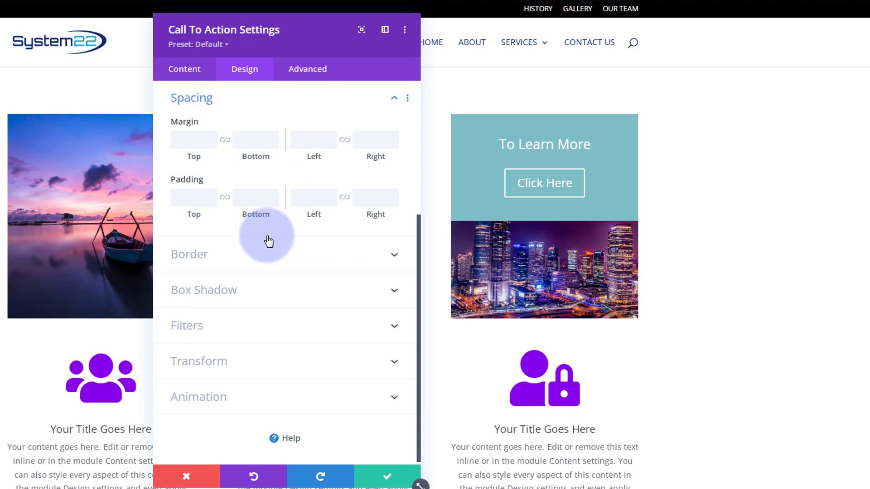
click(181, 197)
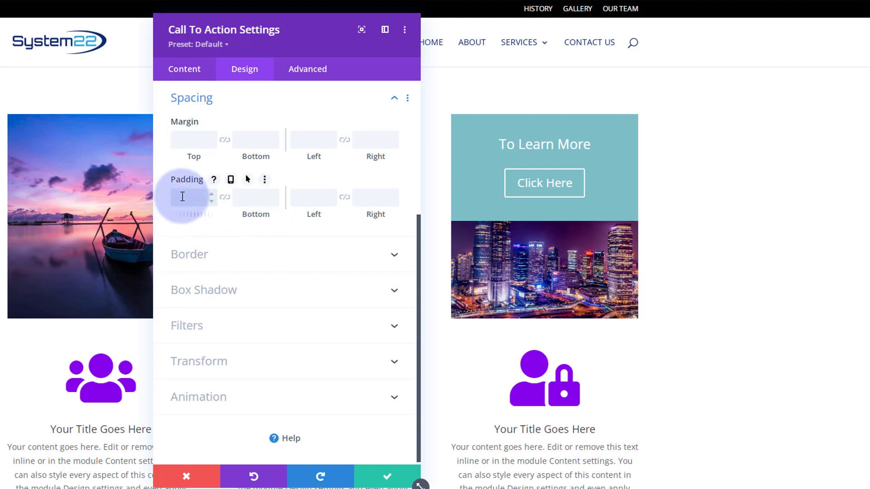
text(100px)
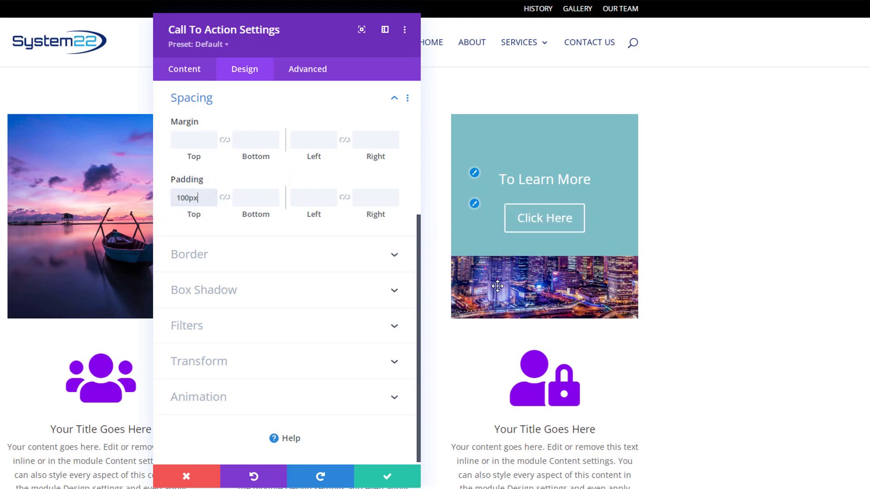
click(283, 214)
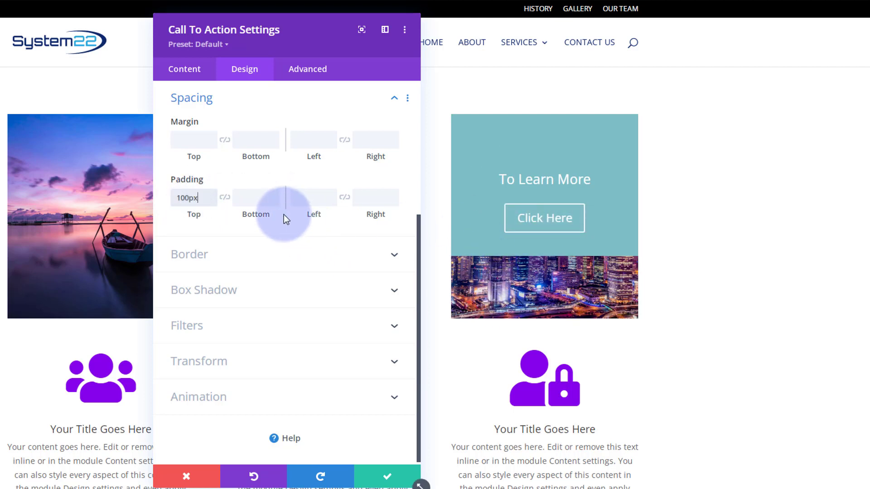
click(250, 196)
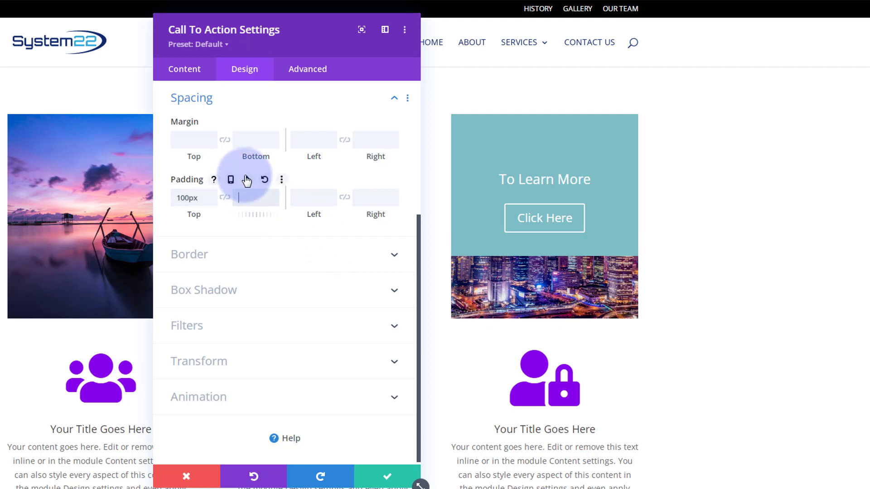
text(150px)
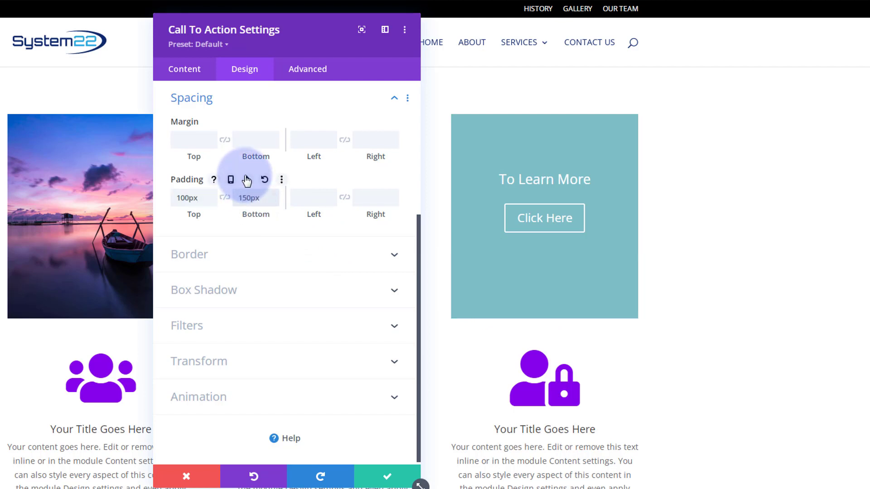
click(257, 200)
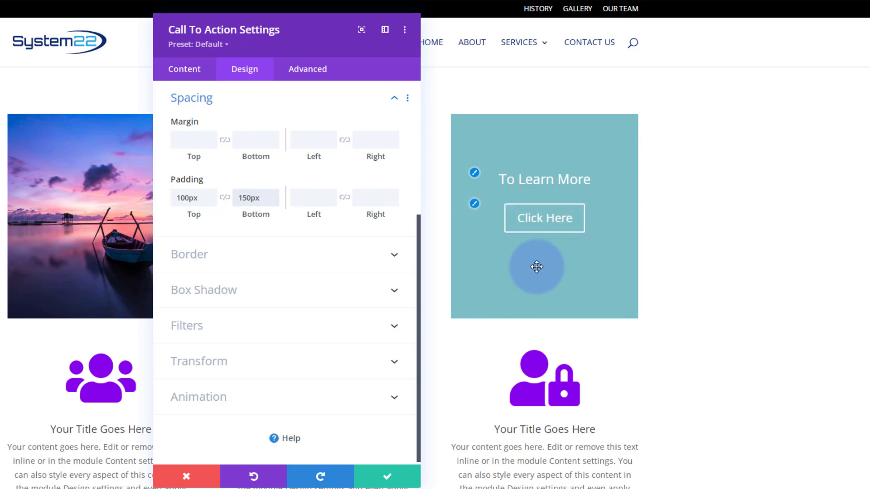
Enable custom styles for the Call To Action's button and set its text color to white (#ffffff).
click(280, 109)
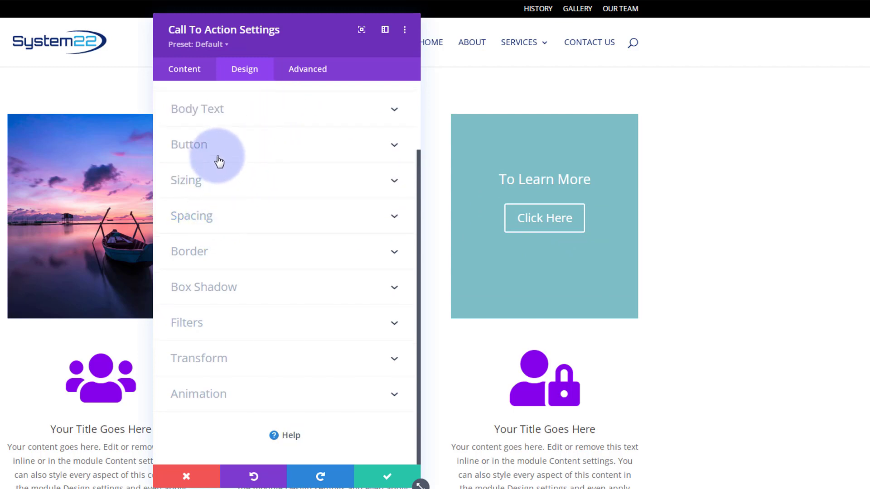
click(247, 146)
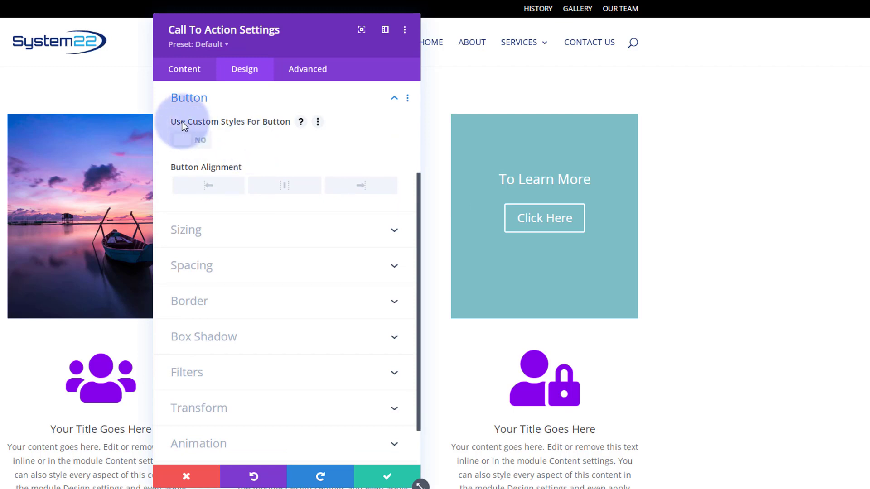
click(202, 144)
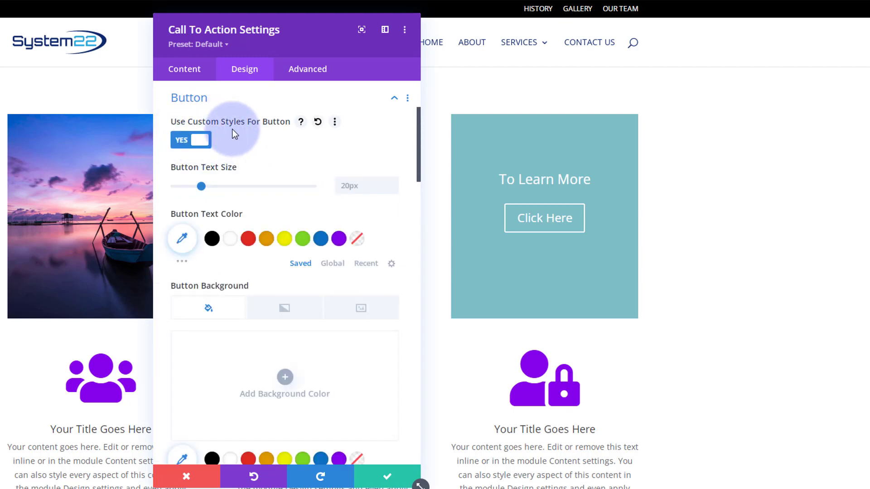
click(230, 240)
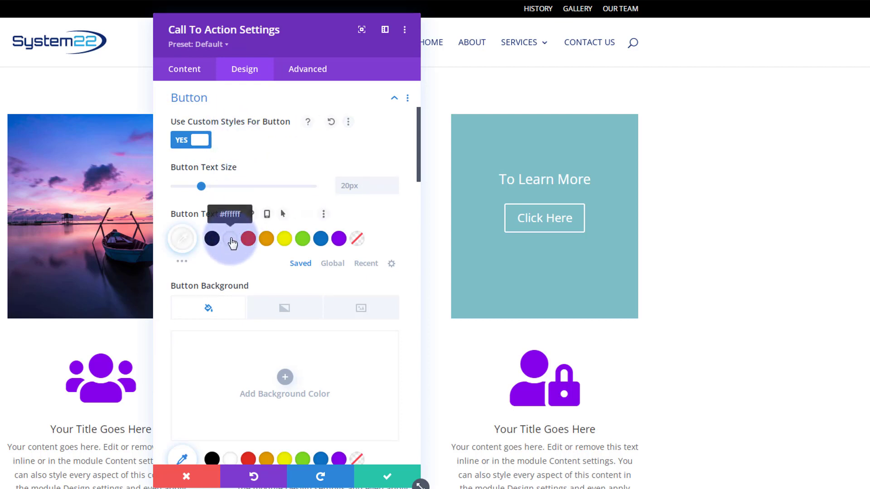
Give the Call To Action's button a purple background and a border width of 0px.
scroll(244, 219, down, 3)
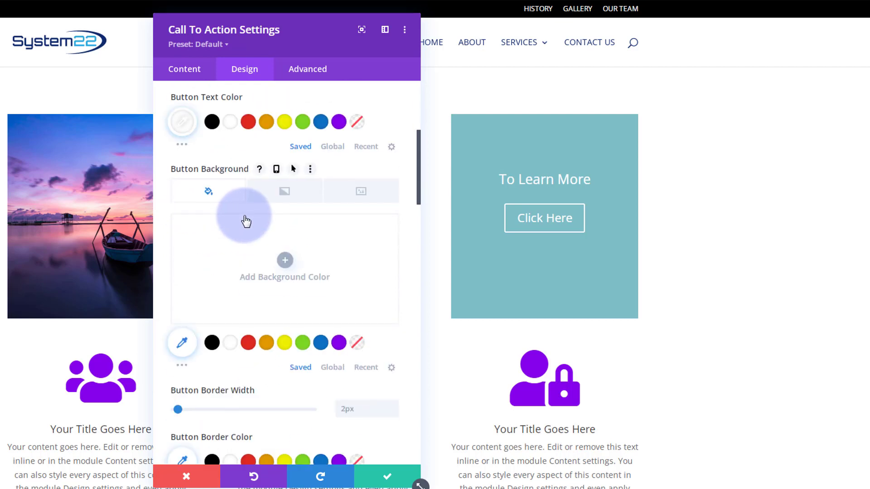
click(338, 345)
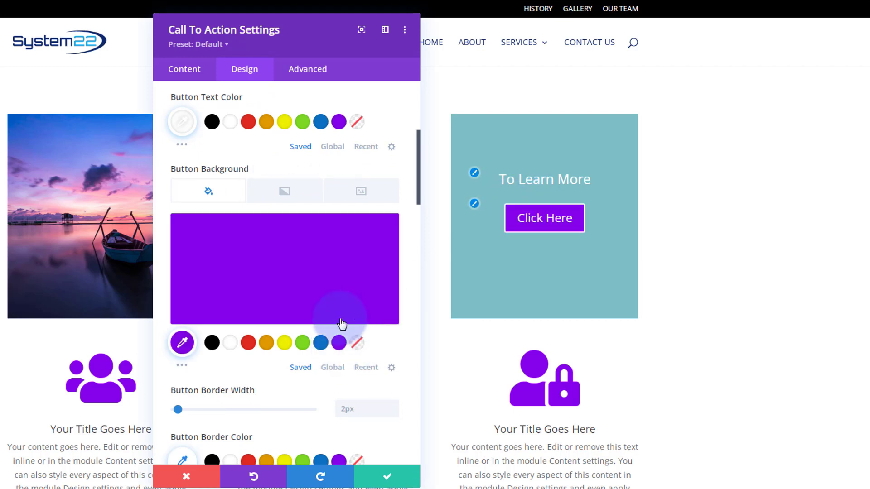
drag(177, 409, 162, 407)
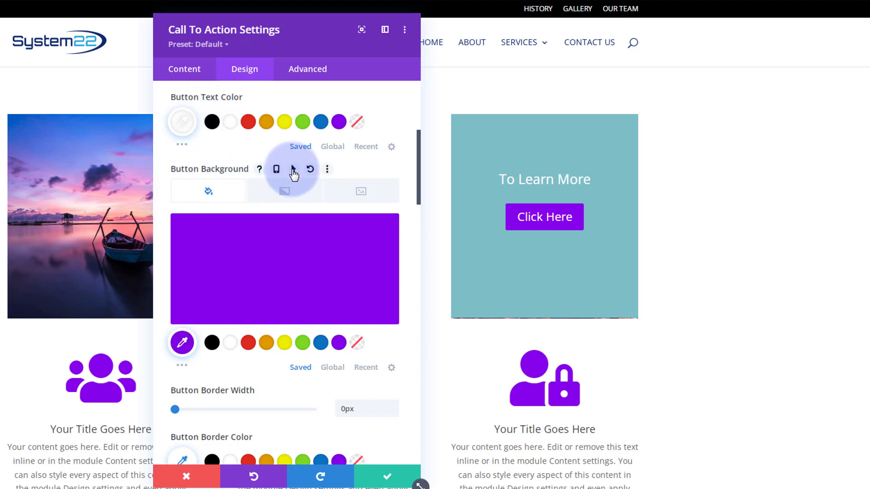
Set the button's hover background color to red and return to the desktop background state.
click(293, 169)
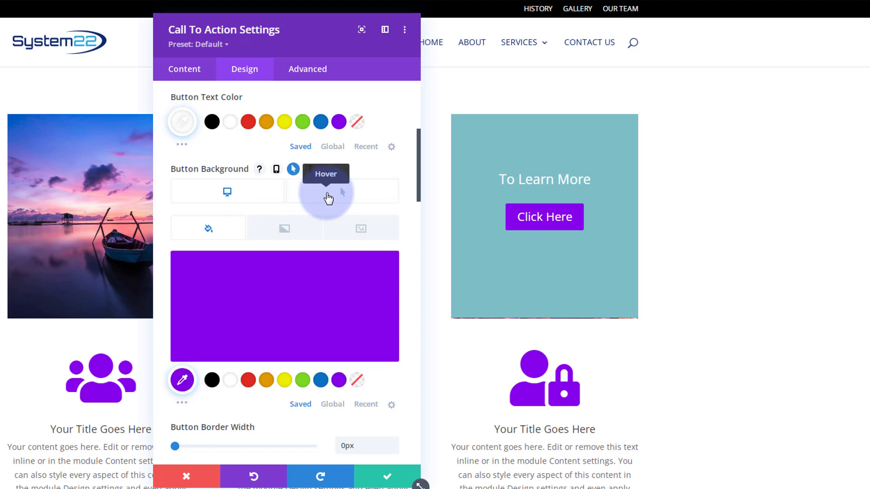
click(328, 198)
click(250, 381)
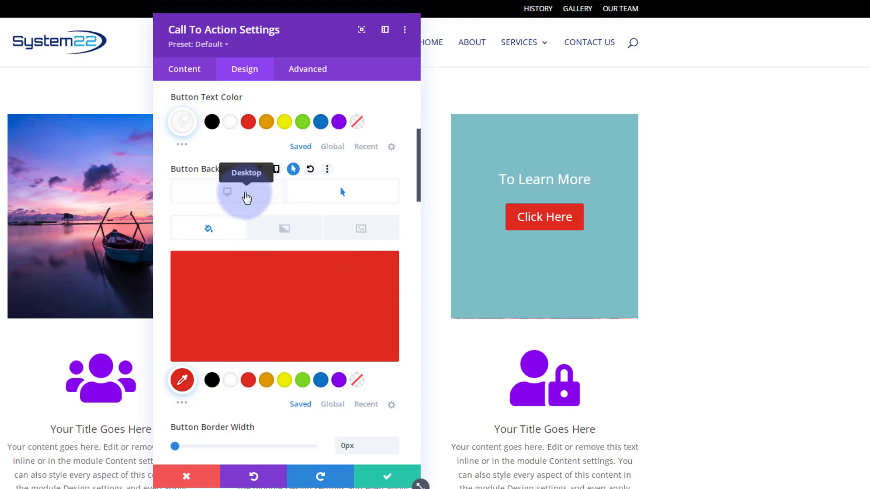
click(246, 198)
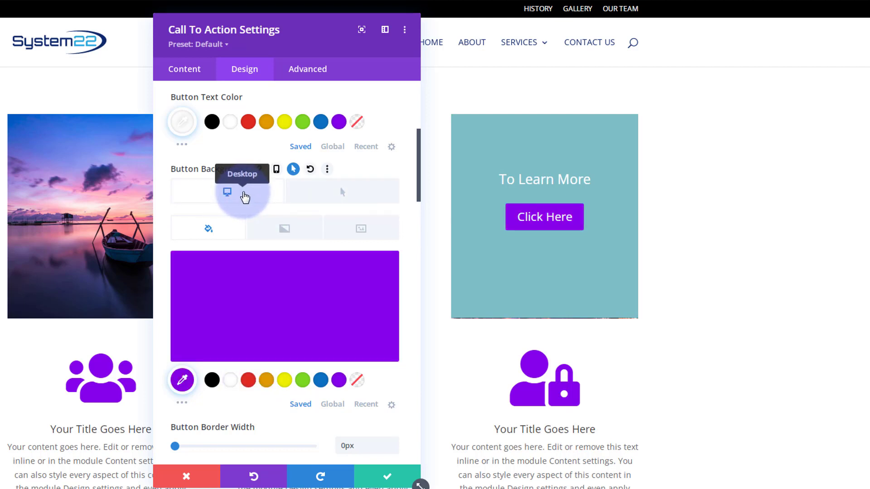
Search the full button icon library for "eye" and assign the solid eye as the button icon.
scroll(176, 227, down, 10)
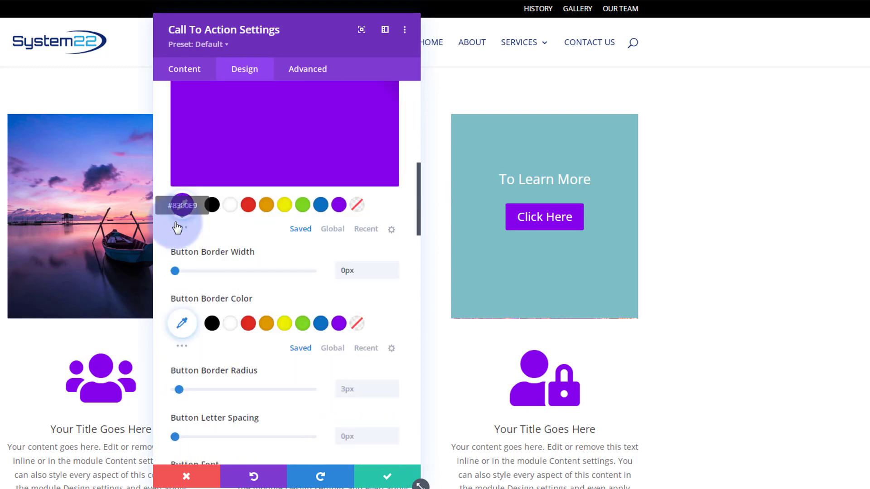
scroll(175, 222, down, 3)
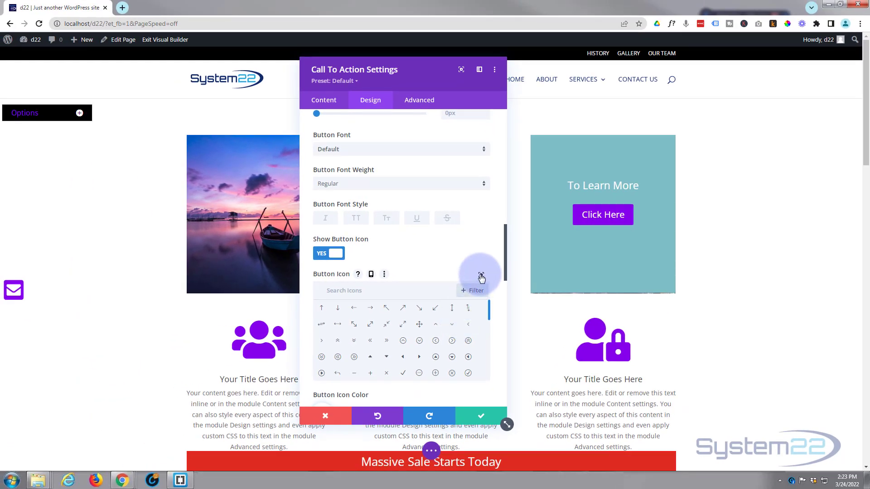
click(481, 276)
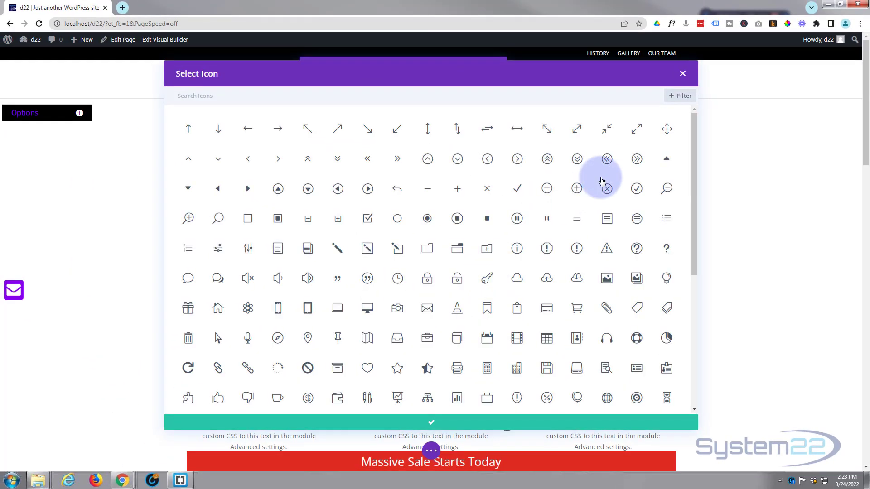
drag(695, 180, 703, 330)
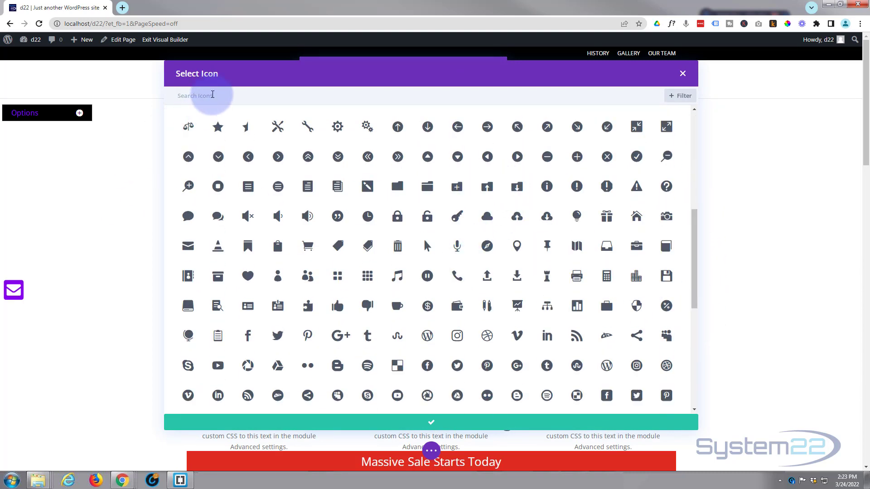
text(ye)
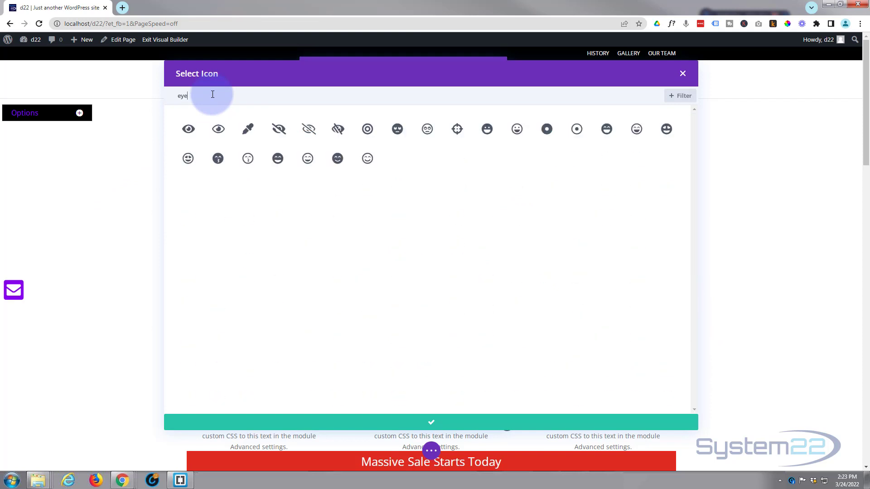
click(188, 131)
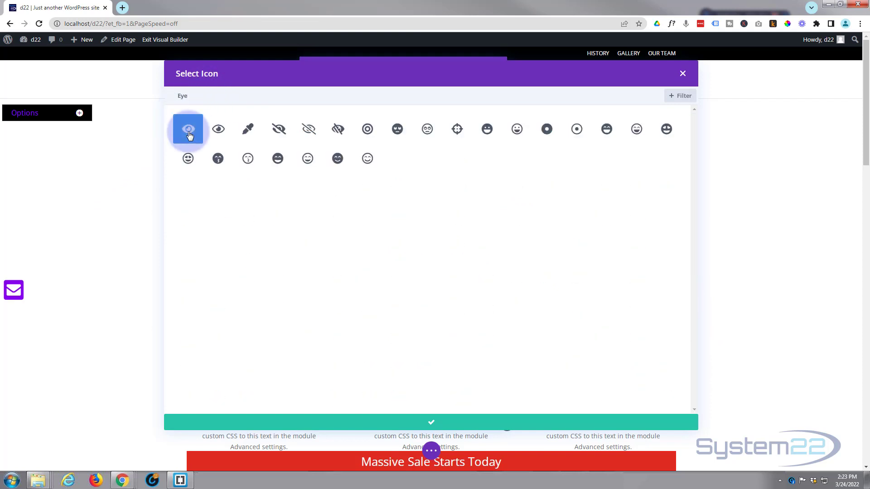
click(496, 421)
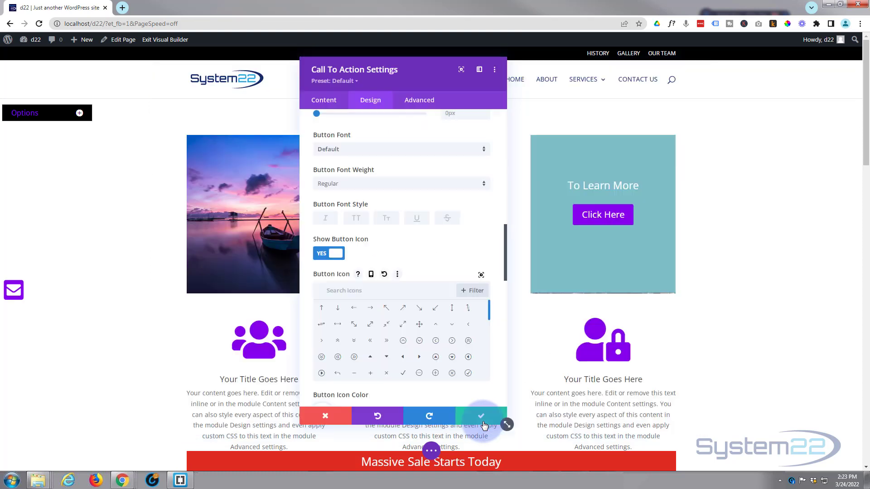
Turn off the icon display for the Call To Action's button.
click(360, 290)
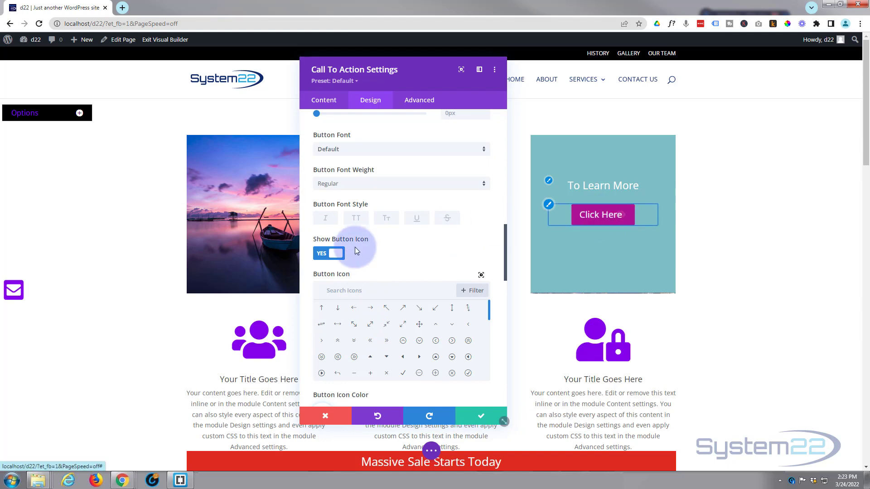
click(320, 255)
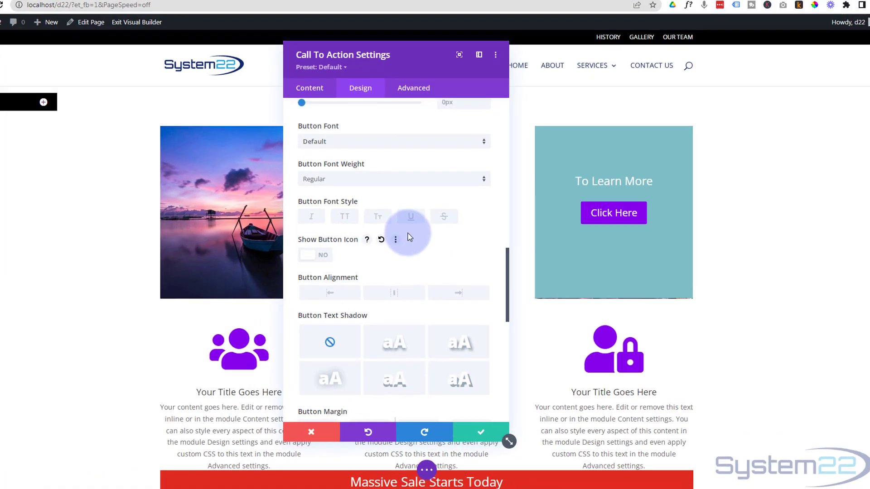
Give the Call To Action's button the second text shadow preset and the soft below-the-box shadow preset.
scroll(391, 235, down, 3)
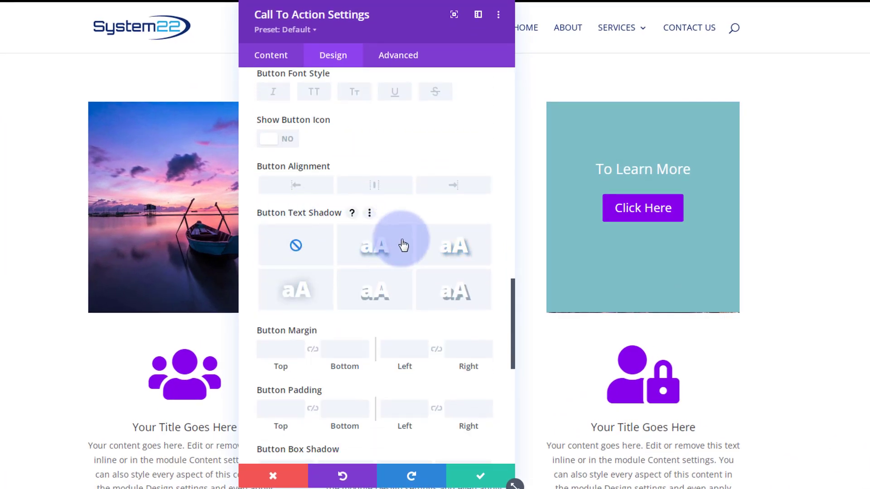
click(459, 257)
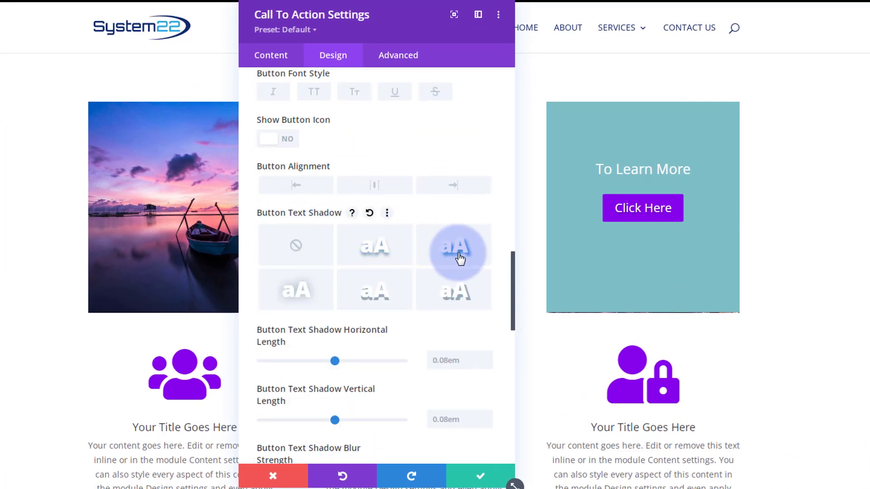
scroll(397, 283, down, 8)
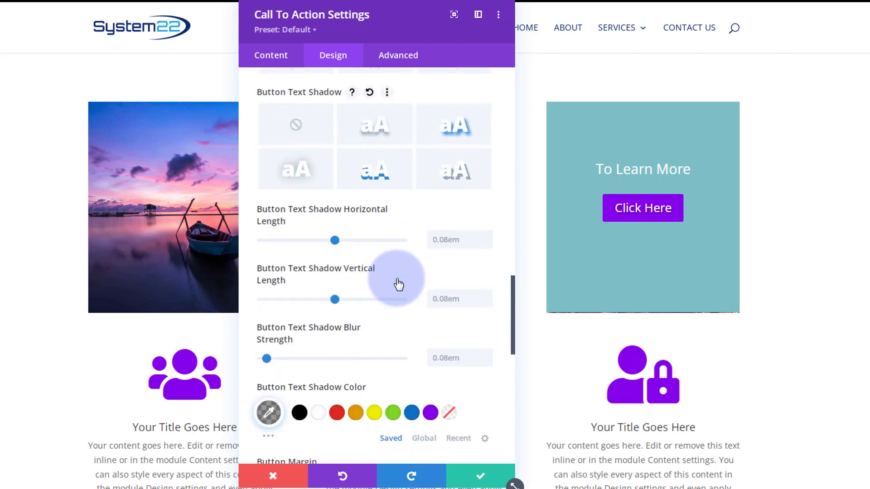
scroll(395, 278, down, 3)
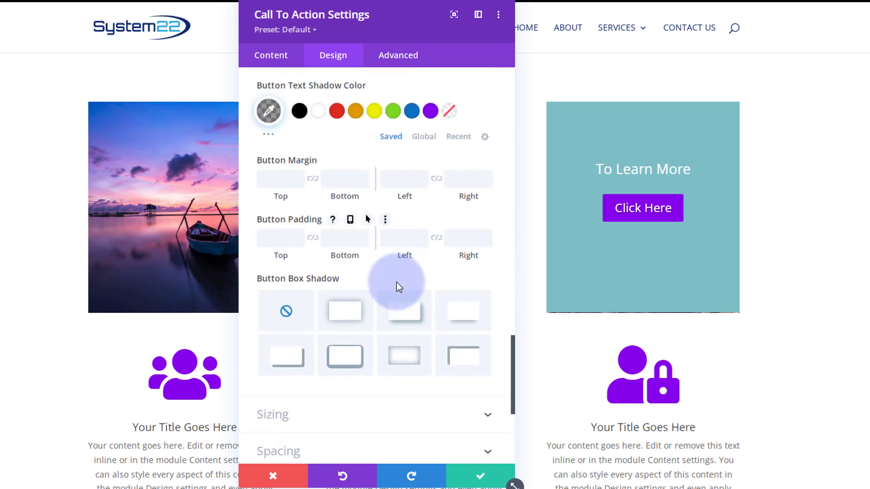
click(458, 313)
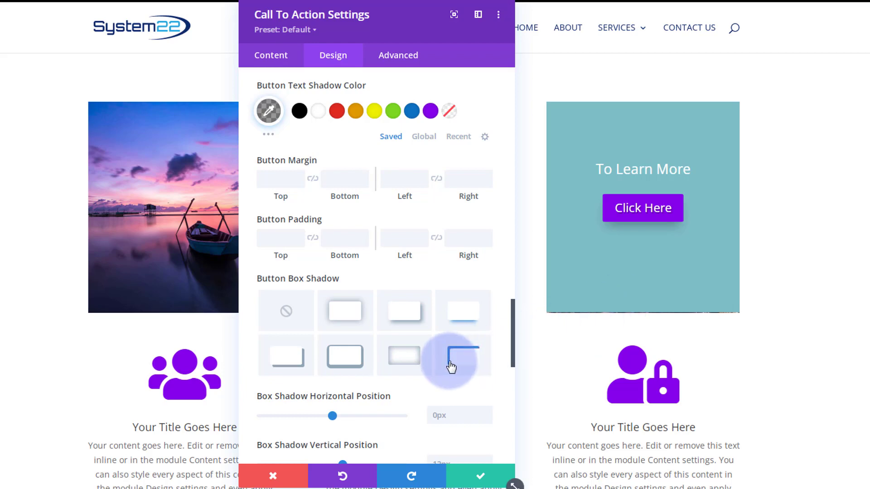
Set the Call To Action module's desktop padding to 400px at the top and 155px at the bottom.
scroll(425, 386, up, 9)
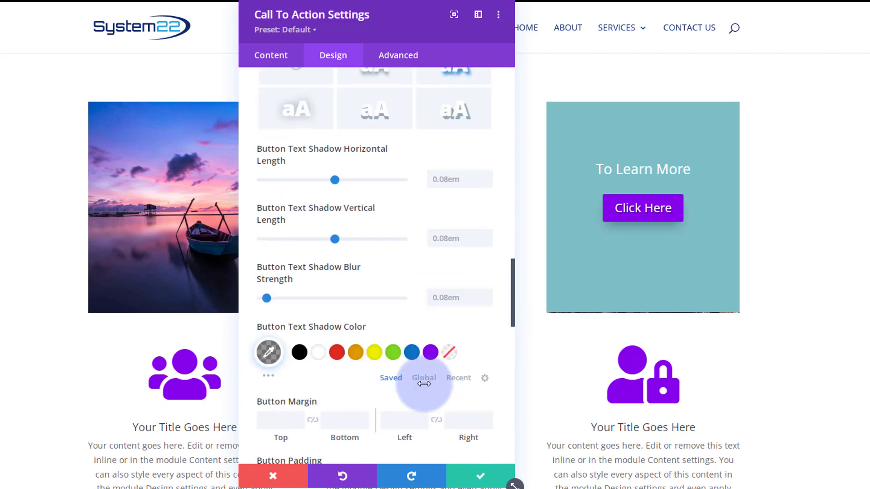
scroll(425, 390, up, 10)
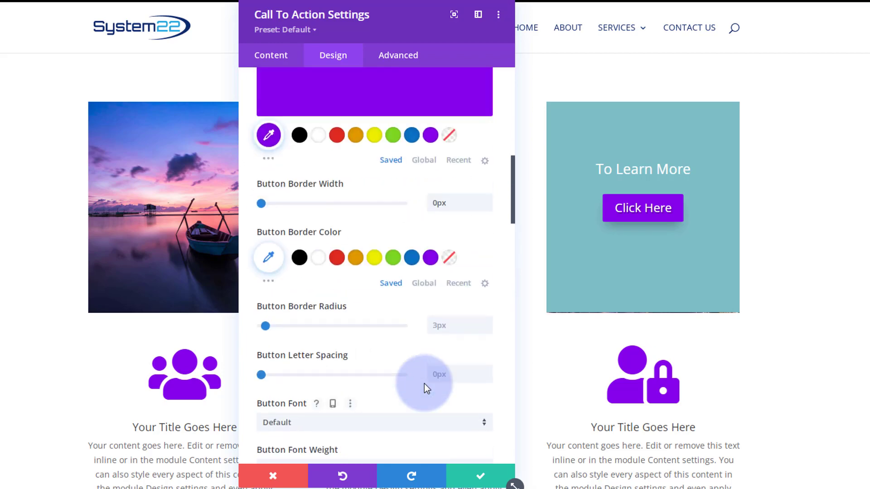
scroll(417, 327, up, 8)
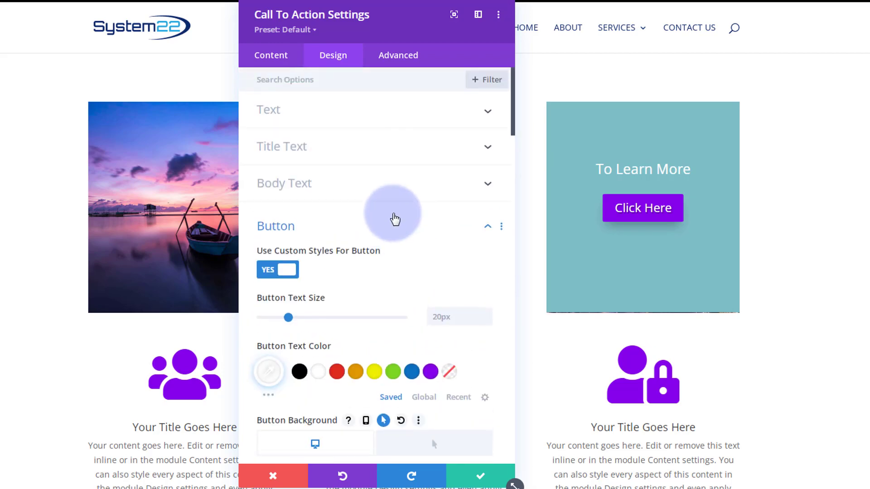
click(328, 228)
scroll(327, 232, down, 2)
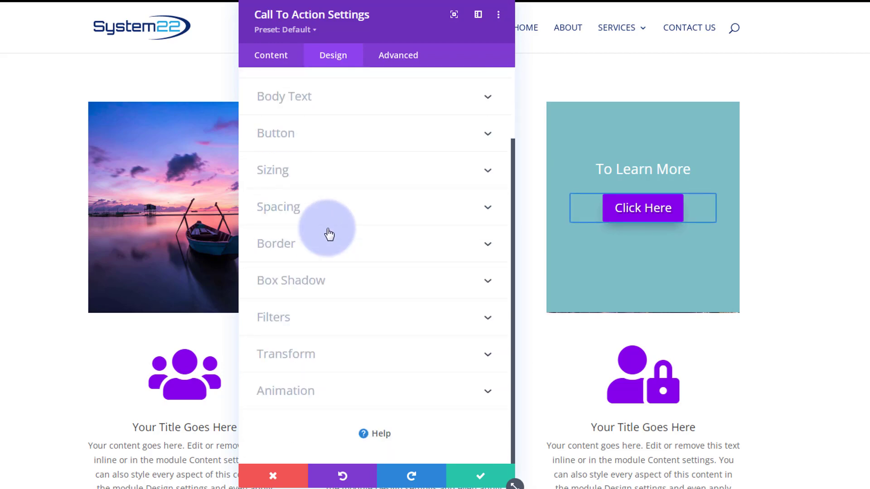
click(342, 208)
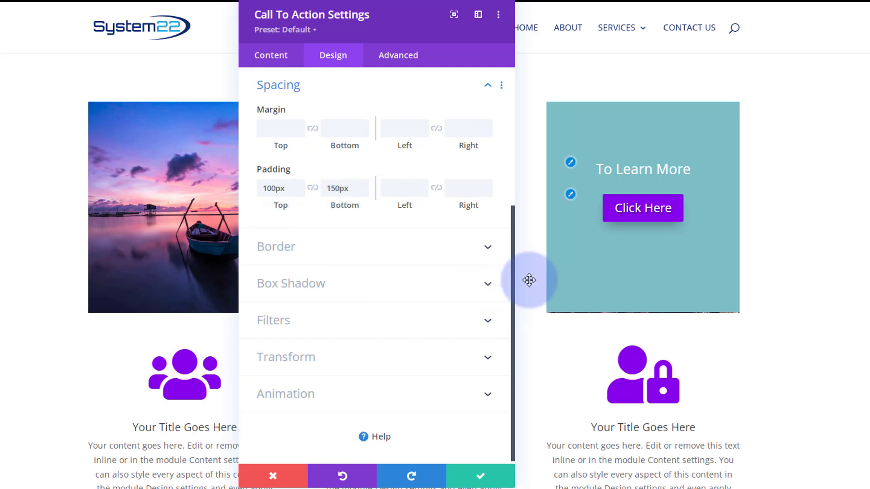
click(362, 183)
click(362, 183)
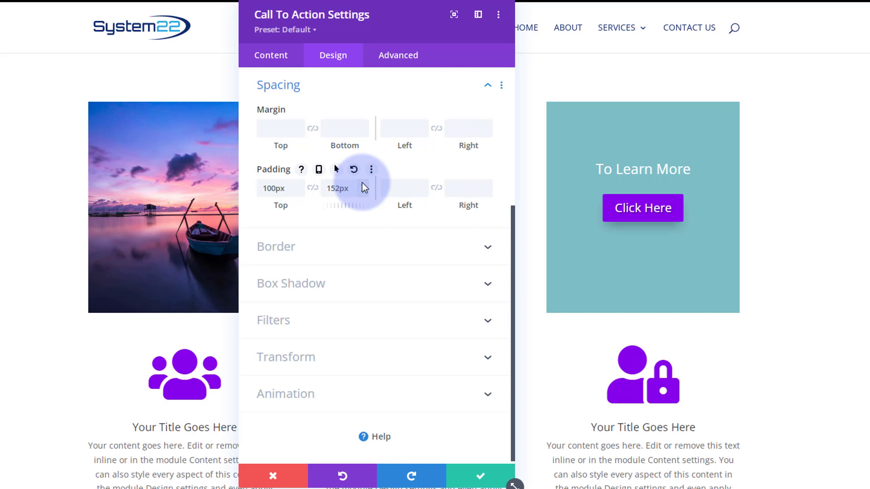
click(362, 182)
click(362, 183)
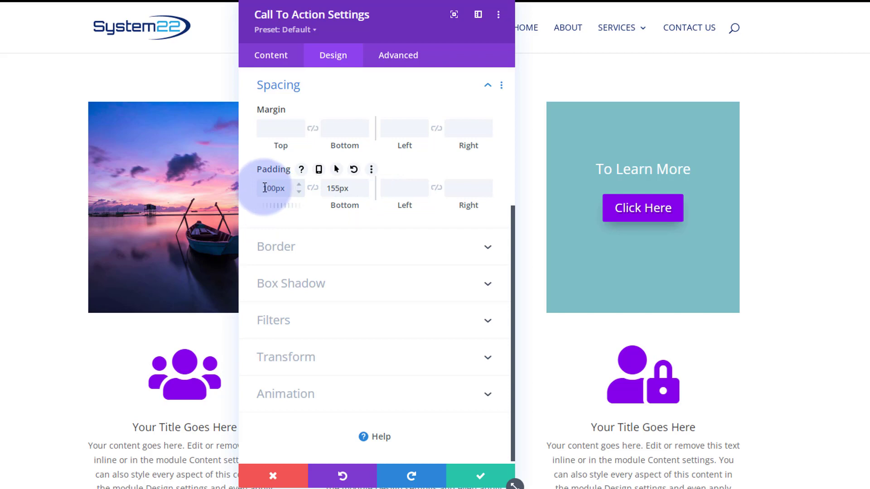
drag(264, 188, 267, 187)
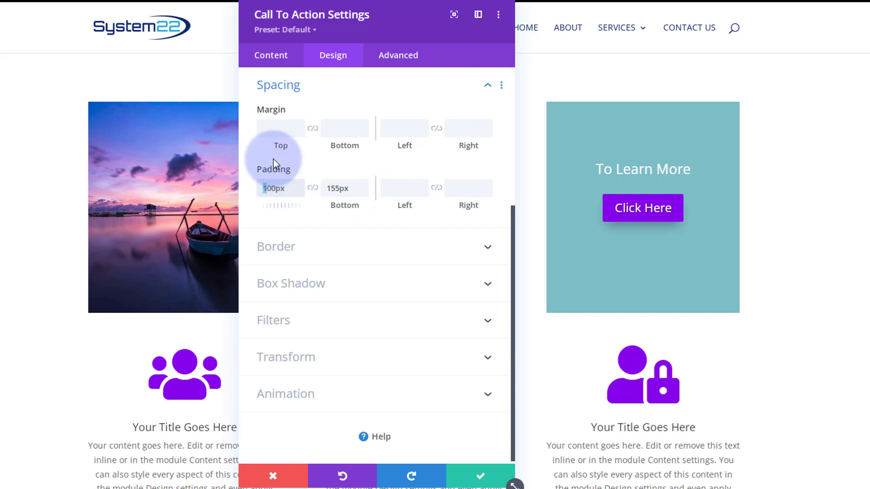
text(4)
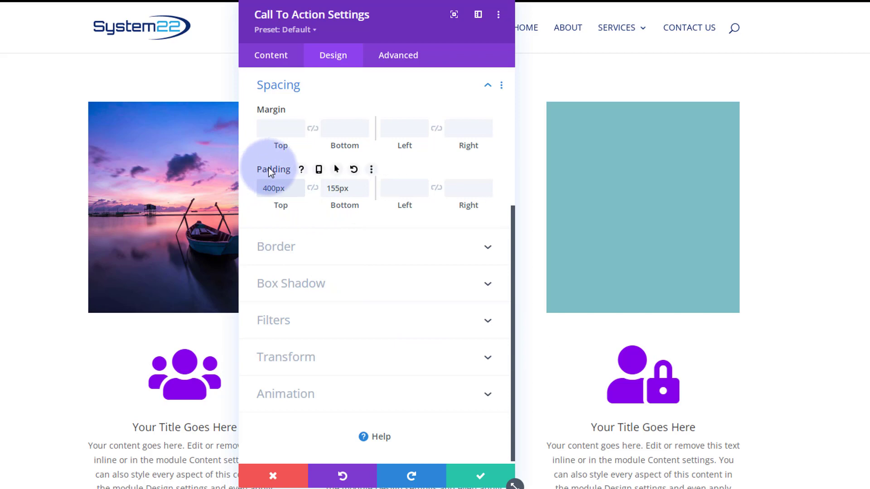
Enable hover values for the module's padding and set them to 100px top and 155px bottom.
click(336, 169)
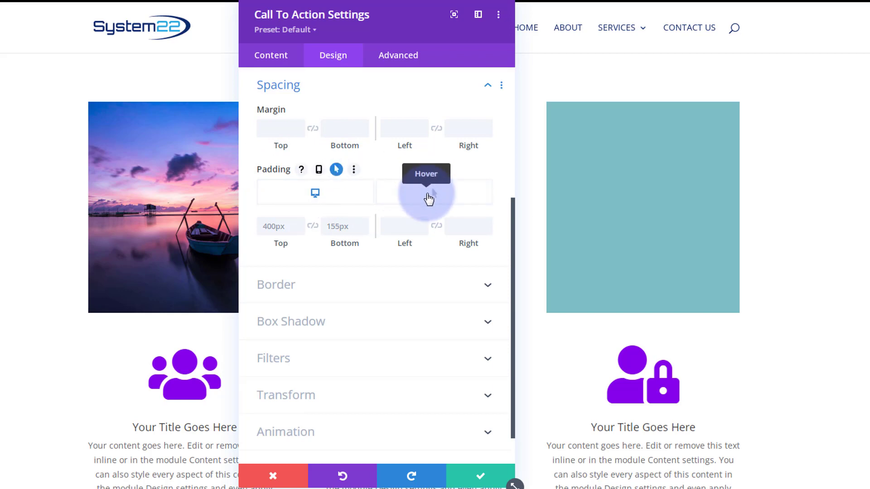
click(428, 196)
click(268, 224)
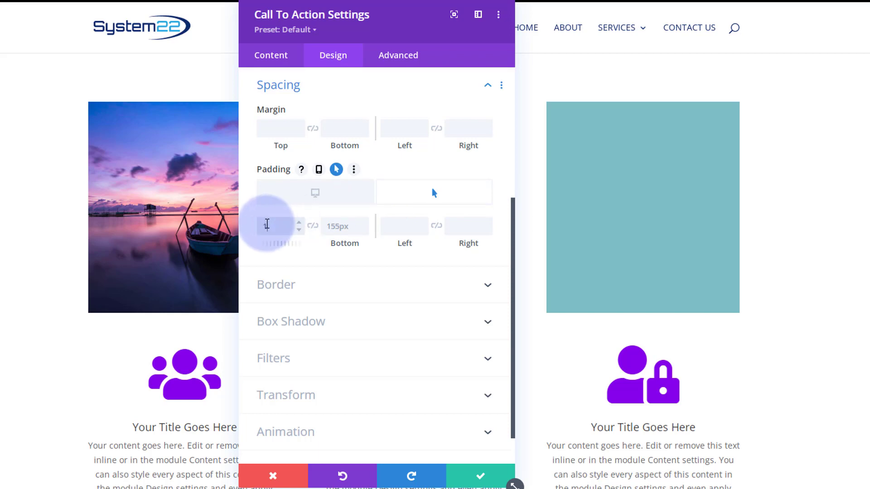
click(335, 225)
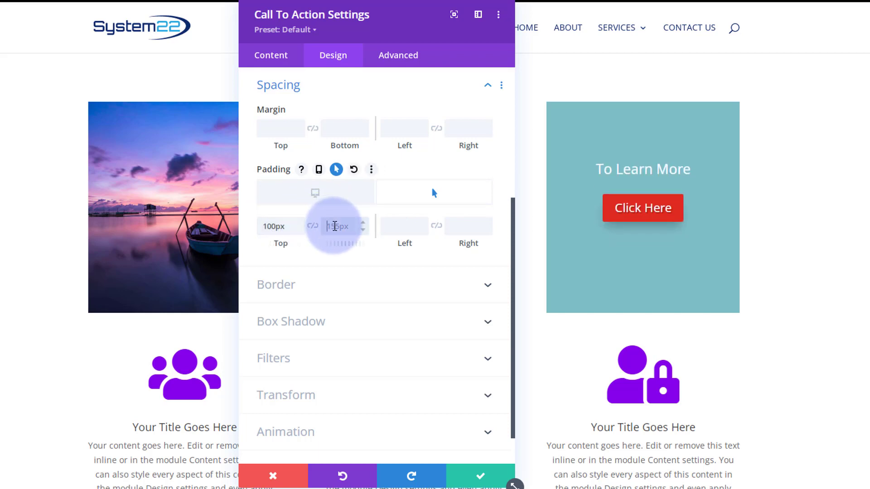
text(155)
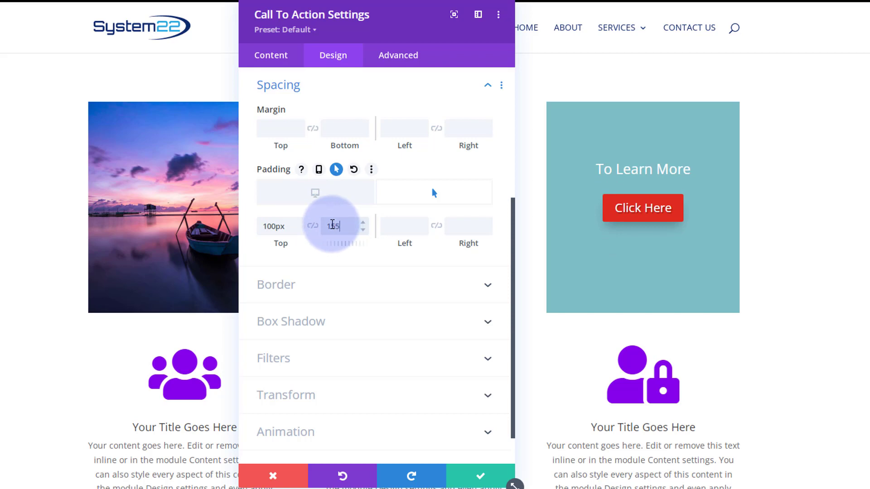
click(547, 273)
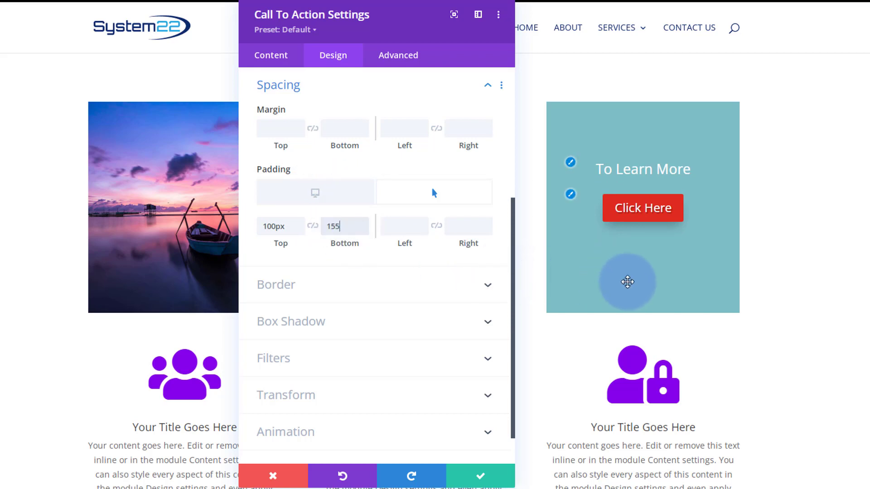
Enable hover options for the Call To Action's background and make its desktop background color transparent.
click(280, 58)
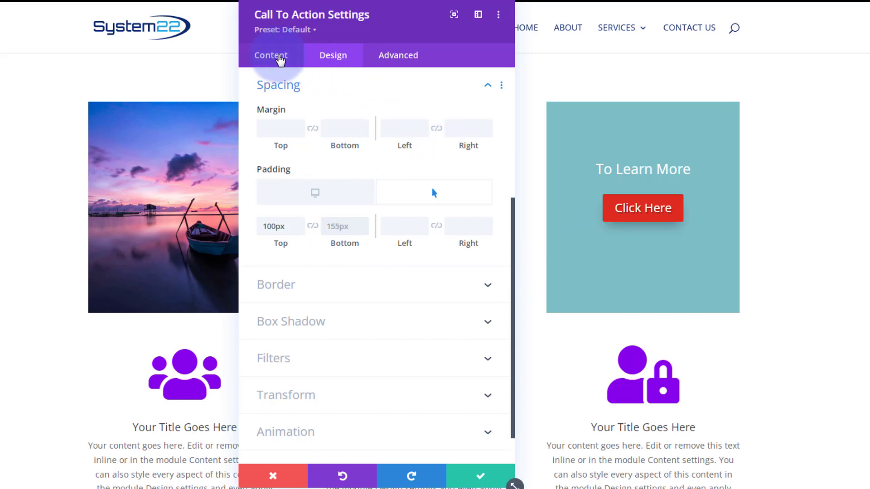
click(357, 193)
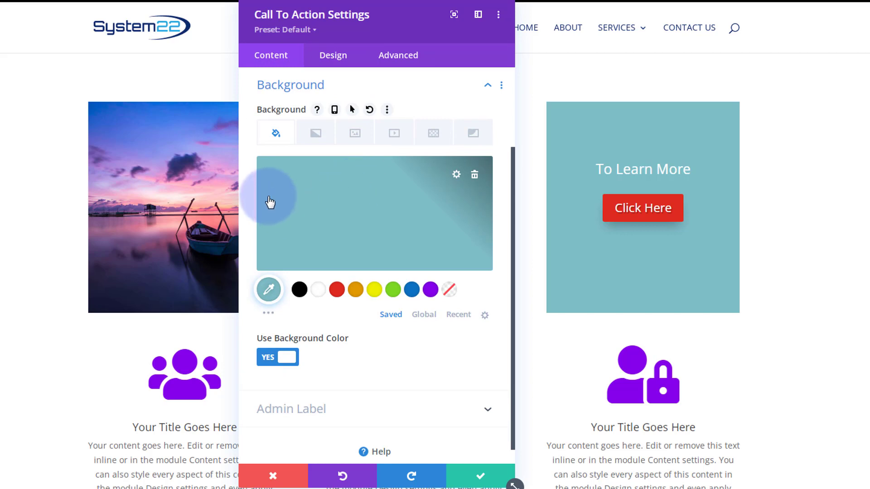
click(352, 110)
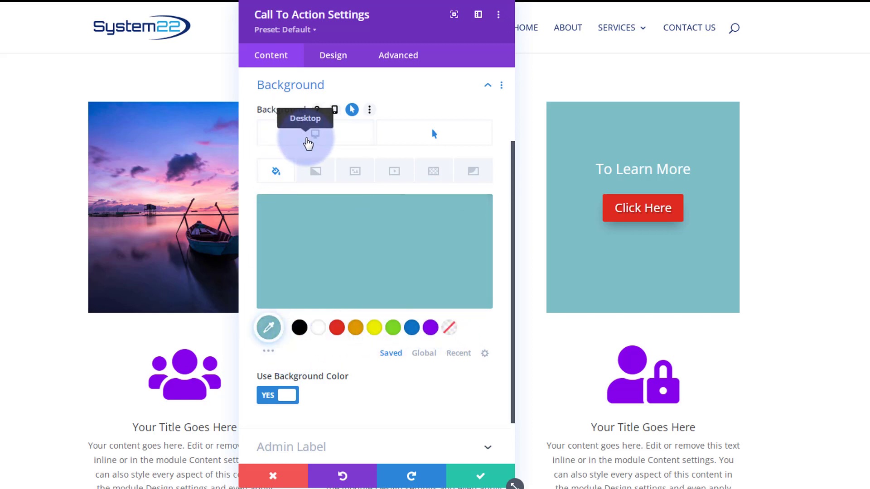
click(308, 144)
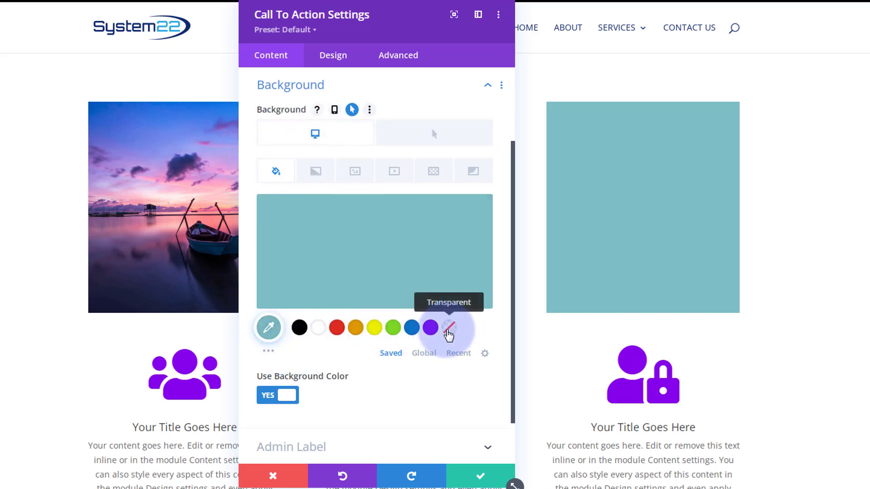
click(448, 334)
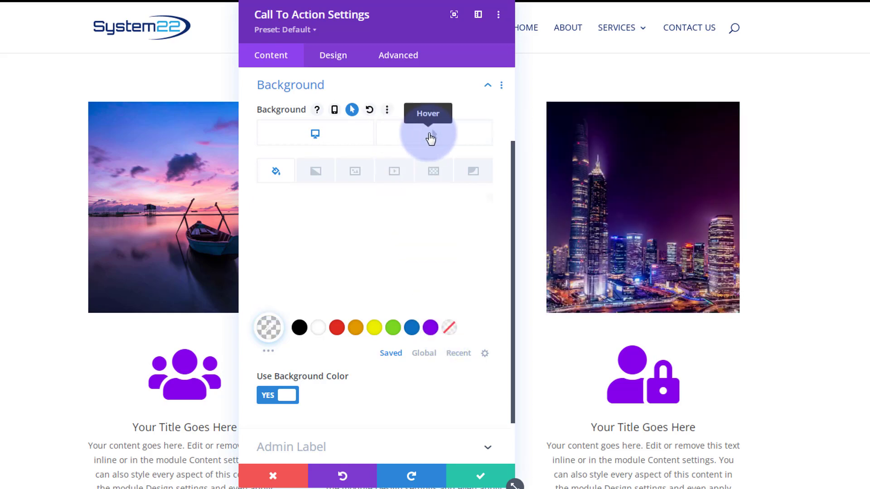
Set the module's hover background color to rgba(0,0,0,0.12) and compare the desktop and hover states.
click(431, 138)
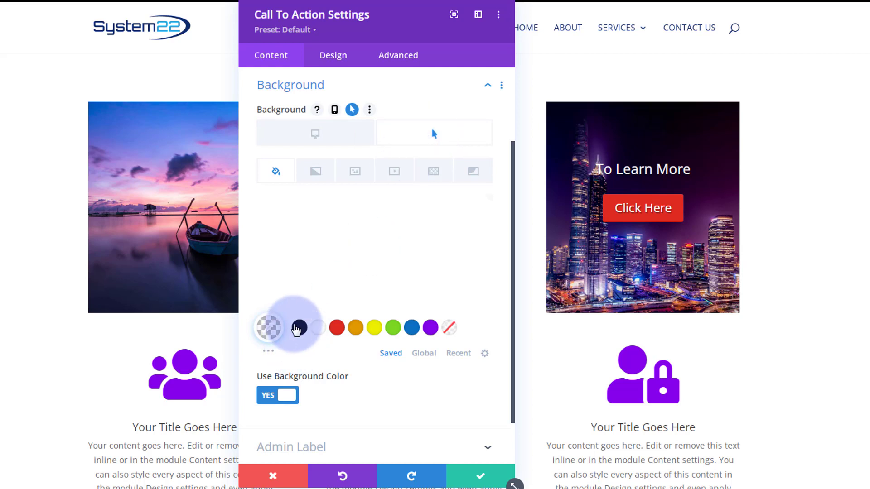
click(299, 328)
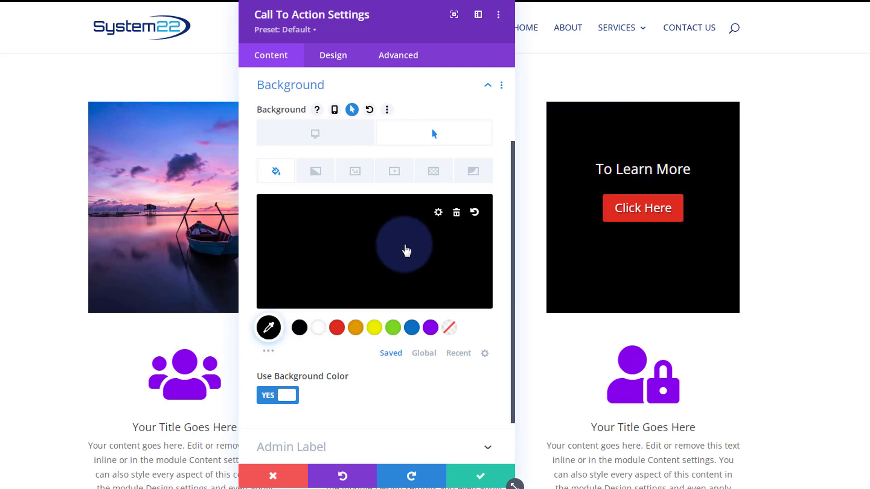
click(405, 250)
drag(478, 215, 485, 288)
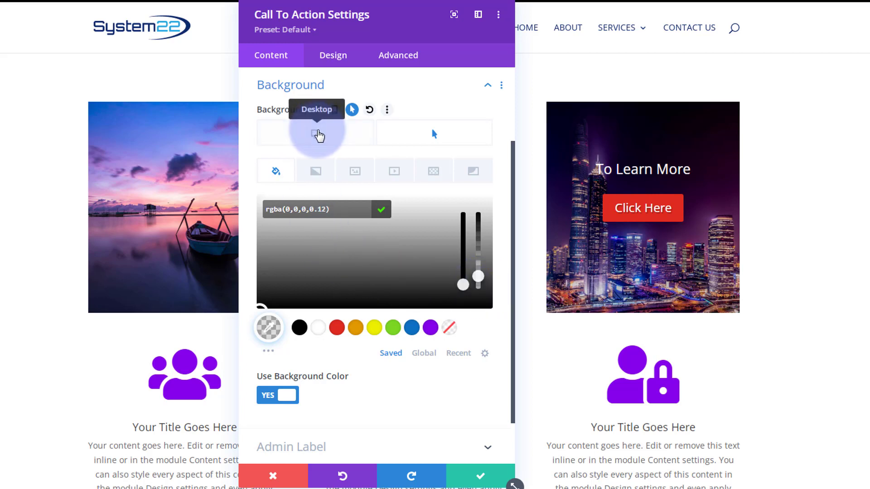
click(318, 135)
click(318, 134)
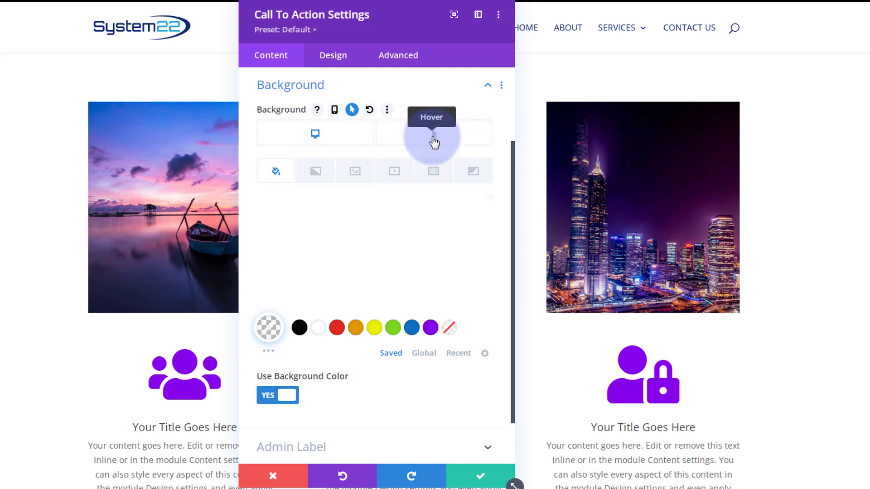
click(433, 141)
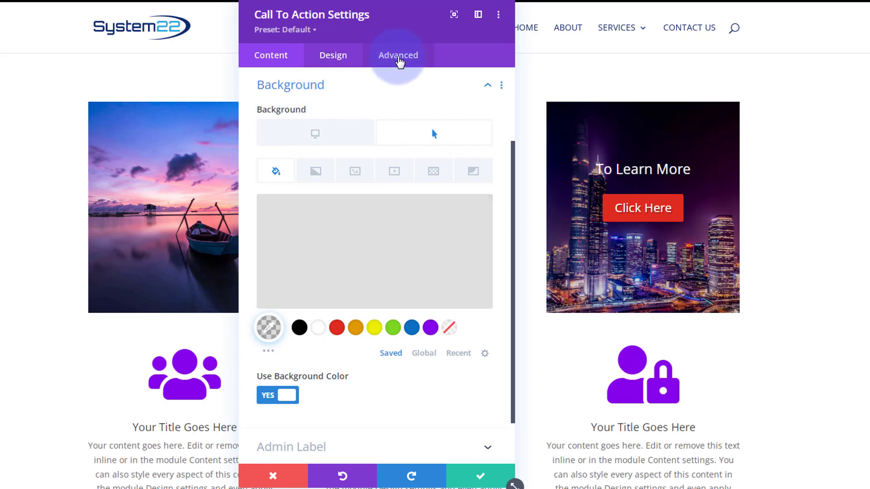
Set the module's transition duration to 600ms with an Ease-In-Out speed curve and save the Call To Action settings.
click(405, 59)
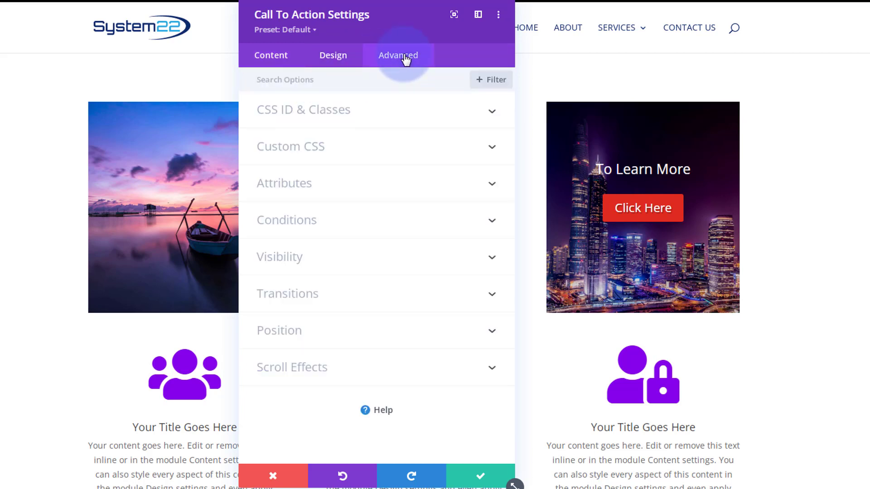
click(349, 292)
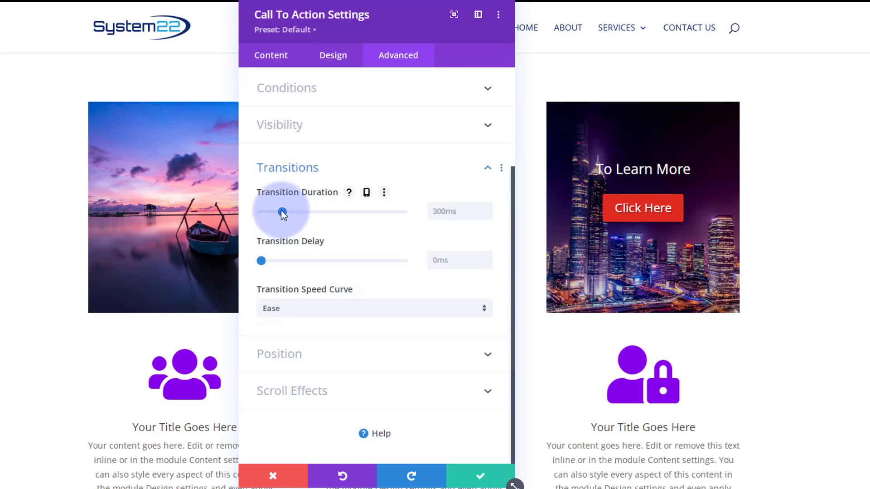
drag(281, 211, 303, 211)
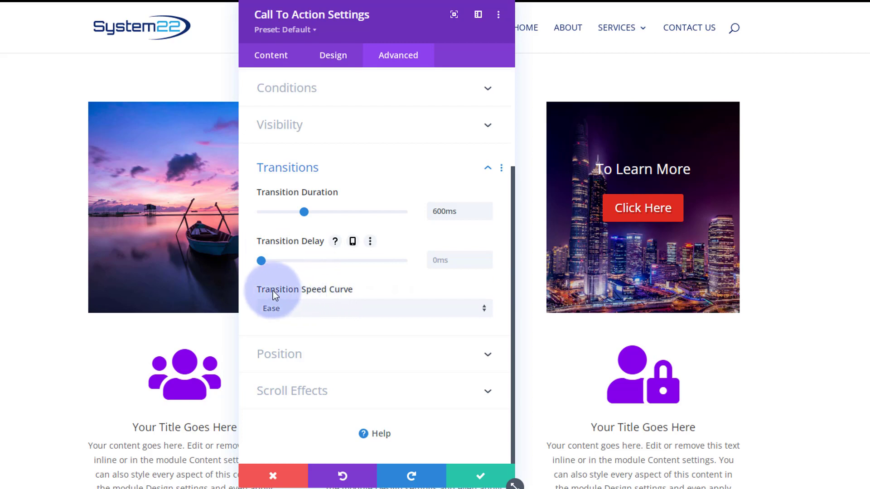
click(336, 309)
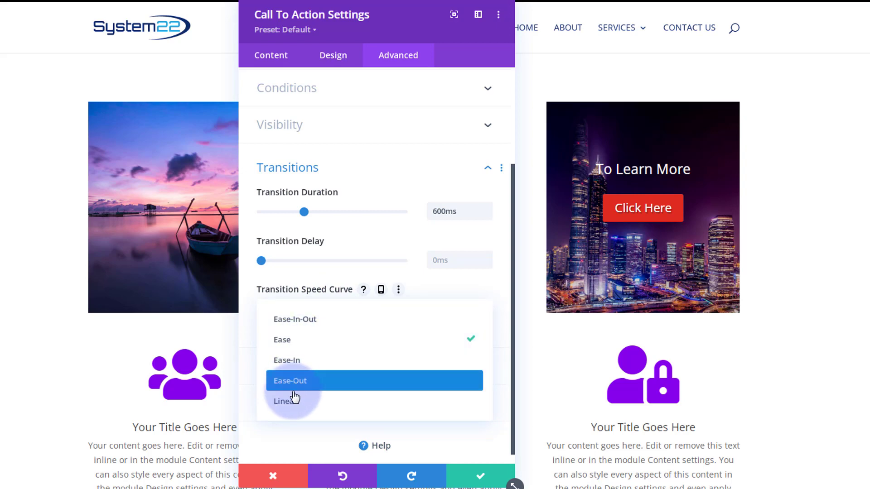
click(305, 320)
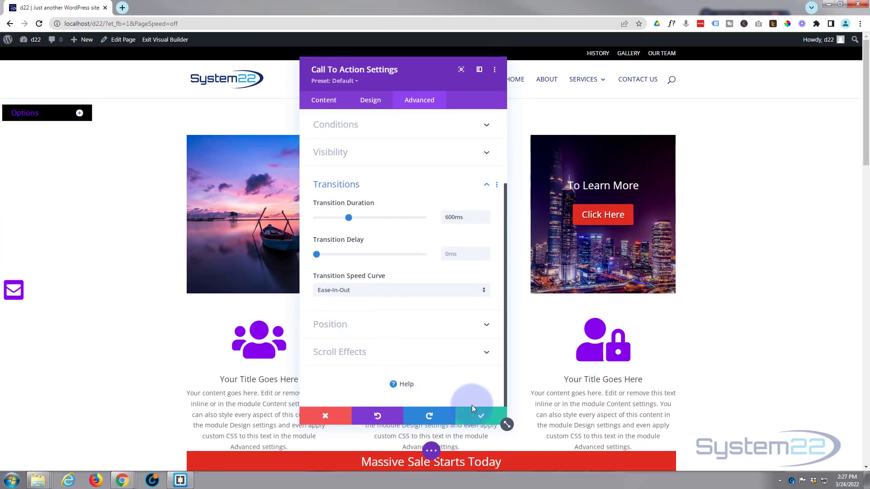
click(476, 418)
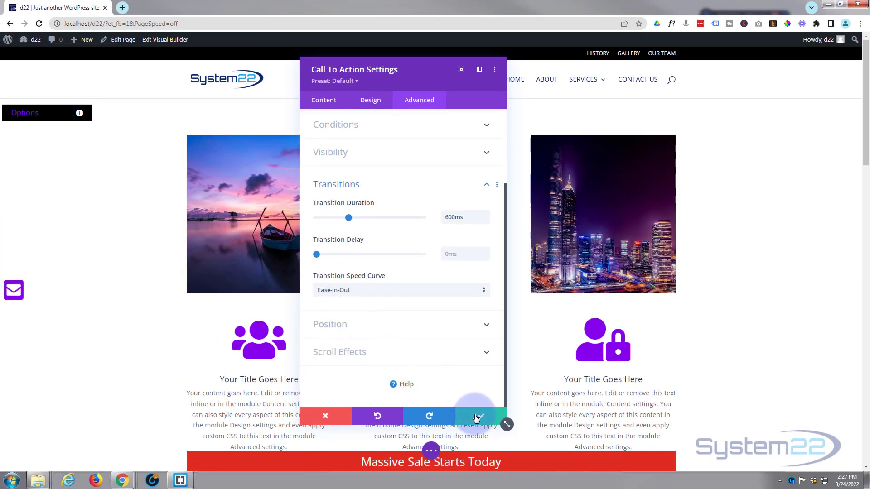
Save the page and exit the visual builder to the live page.
click(431, 451)
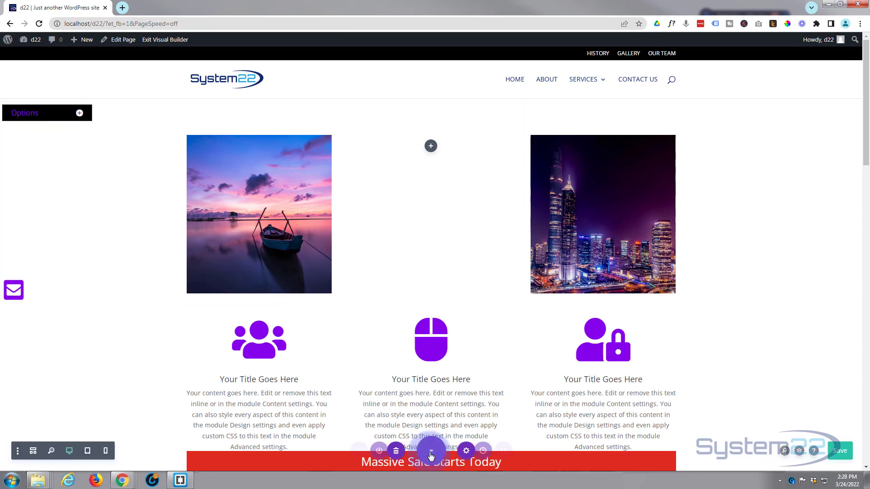
click(841, 455)
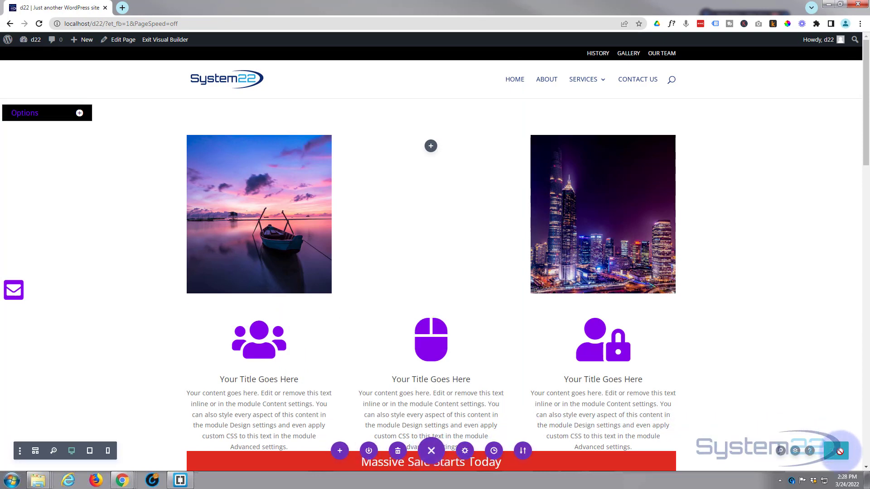
click(169, 42)
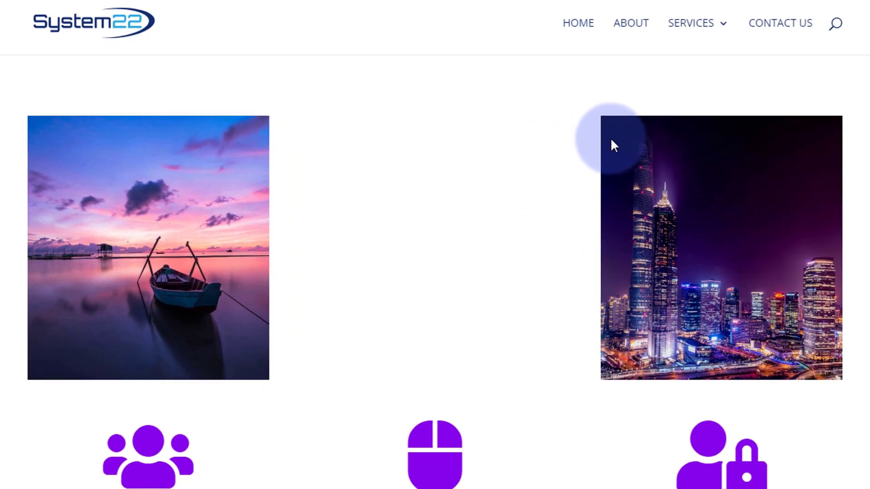
Examine the hover slide-in of the title and button on the city column and compare it with the boat column.
mouse_move(620, 143)
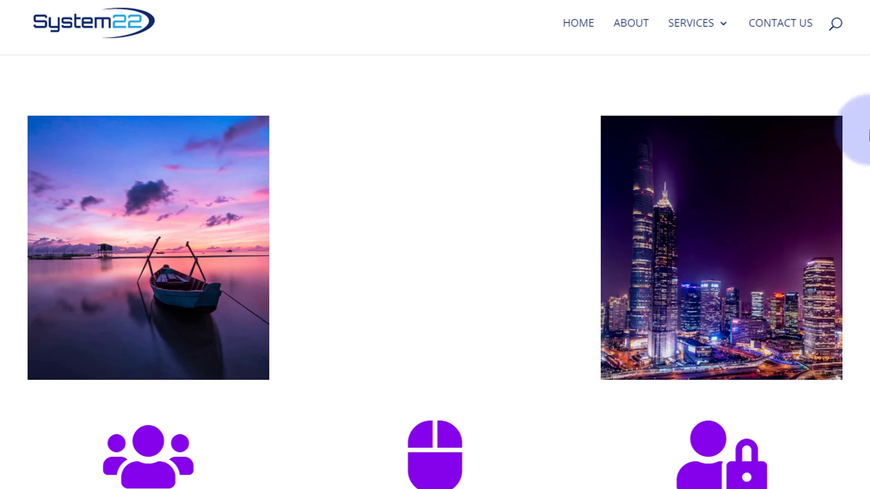
mouse_move(834, 121)
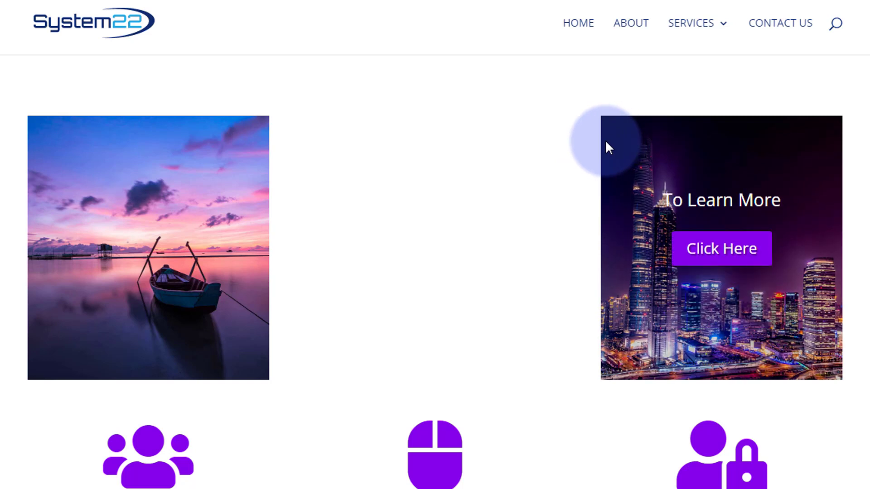
mouse_move(615, 367)
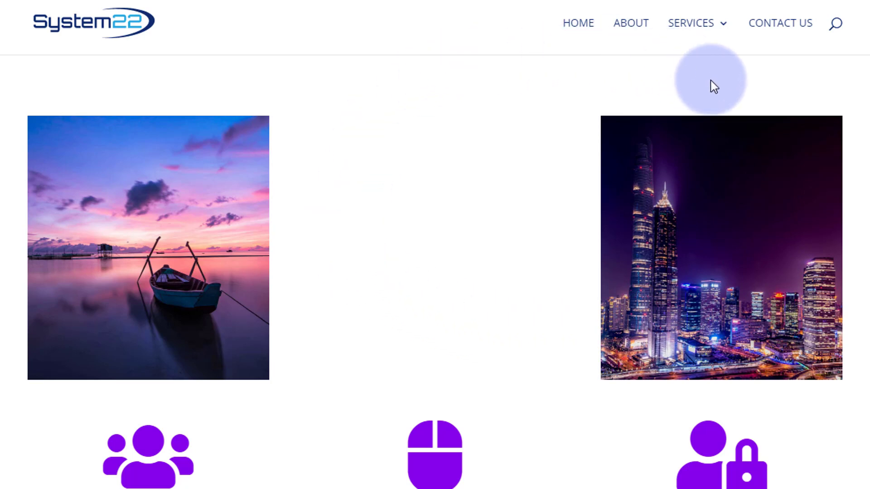
mouse_move(714, 160)
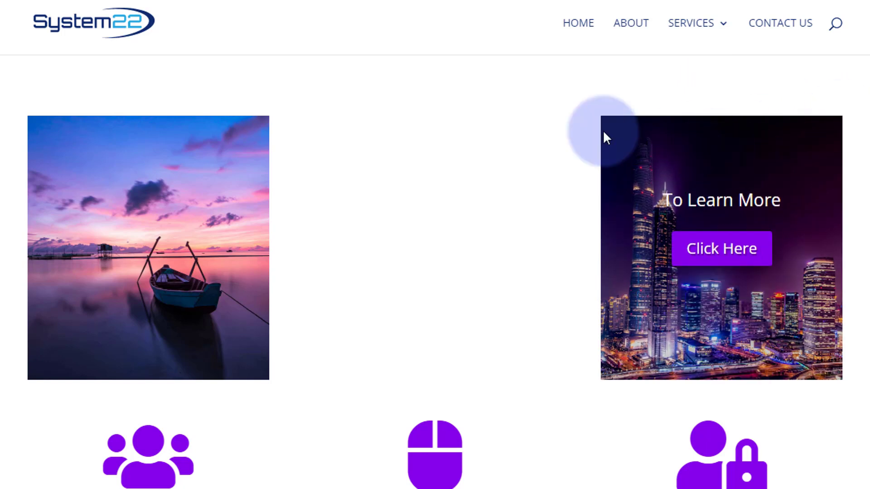
mouse_move(131, 164)
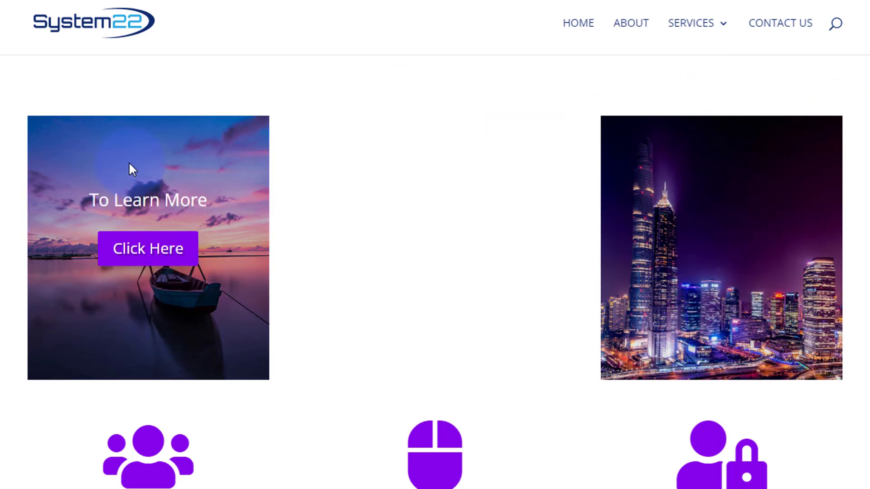
mouse_move(654, 138)
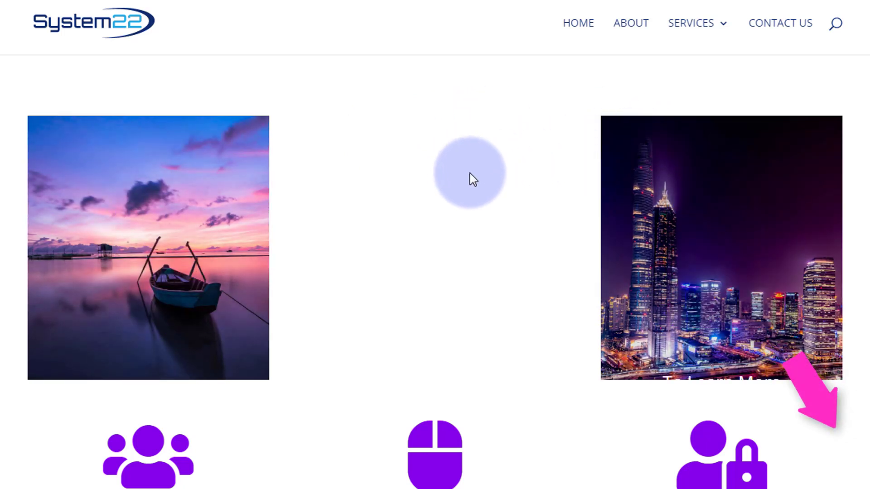
mouse_move(641, 153)
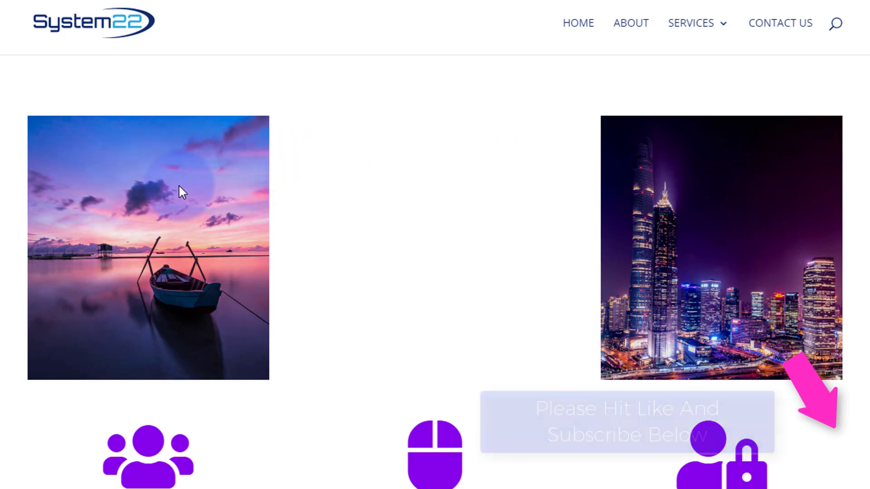
mouse_move(179, 187)
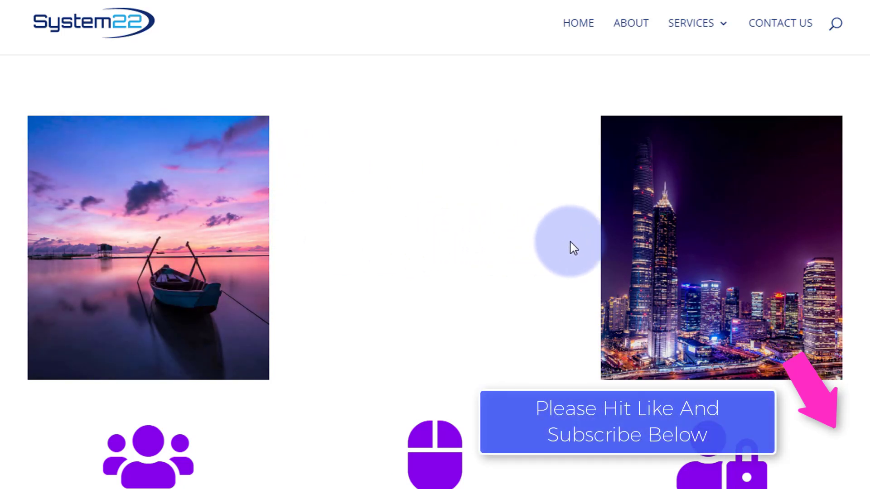
mouse_move(671, 188)
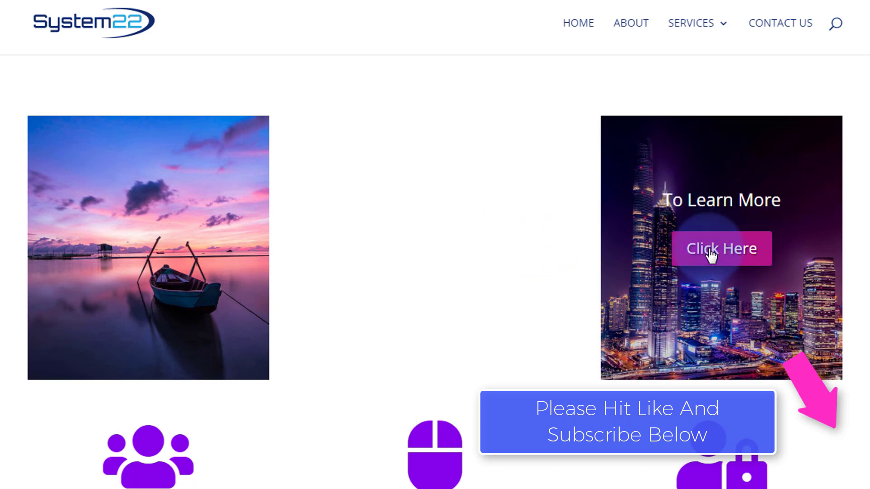